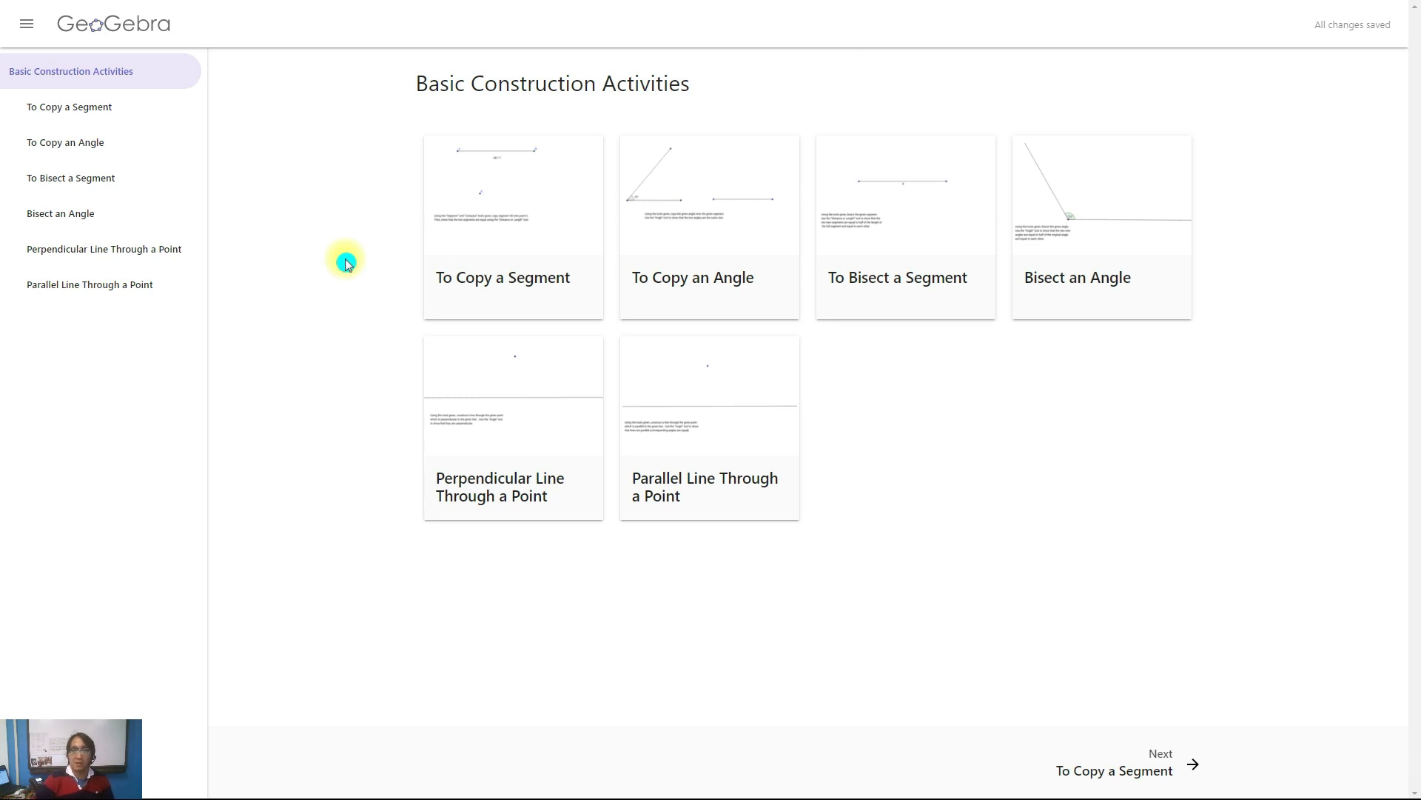
# Open the 'To Copy a Segment' activity to show Task 1 with AB = 7 and point C
pyautogui.click(453, 210)
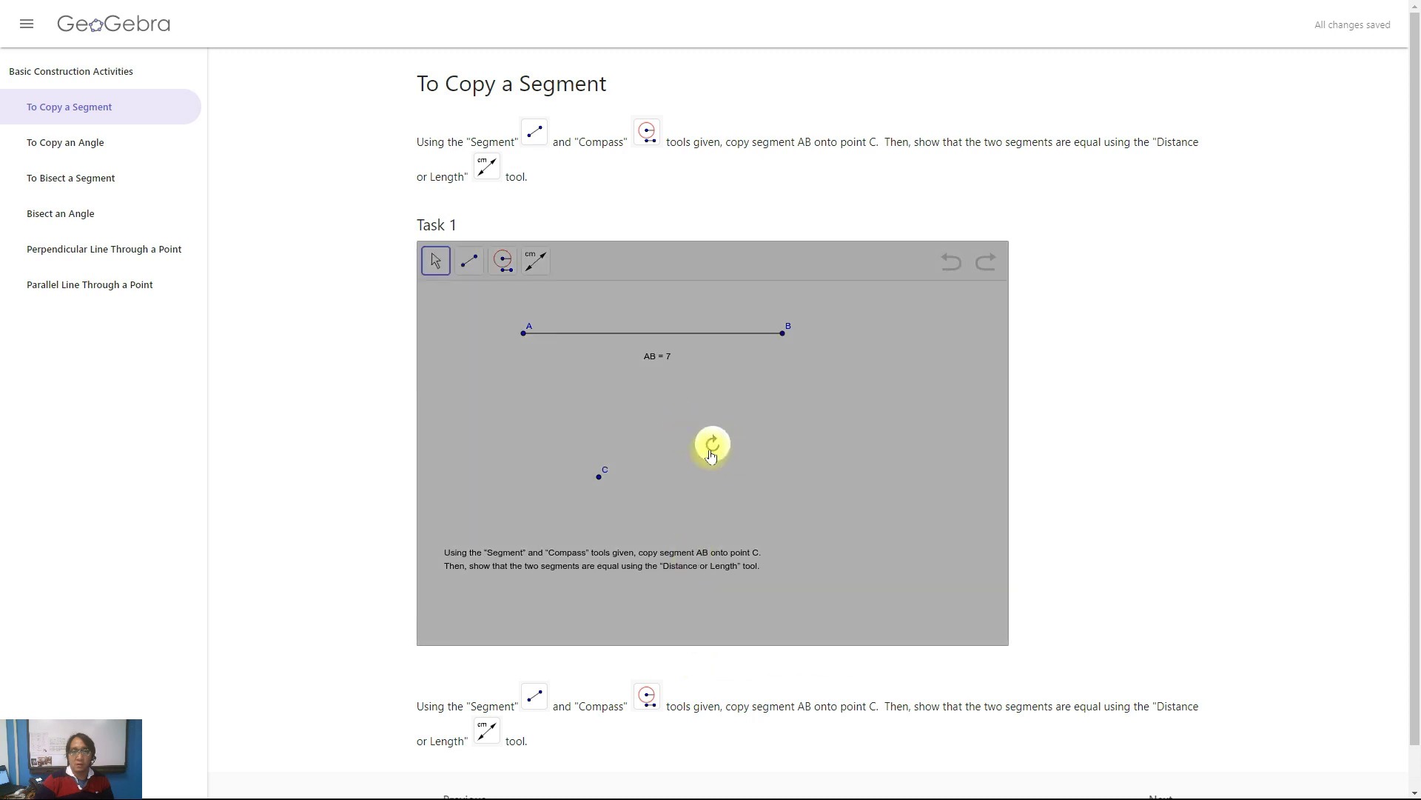
# Reload Task 1, show it full screen, and move the instruction text to the bottom
pyautogui.click(711, 449)
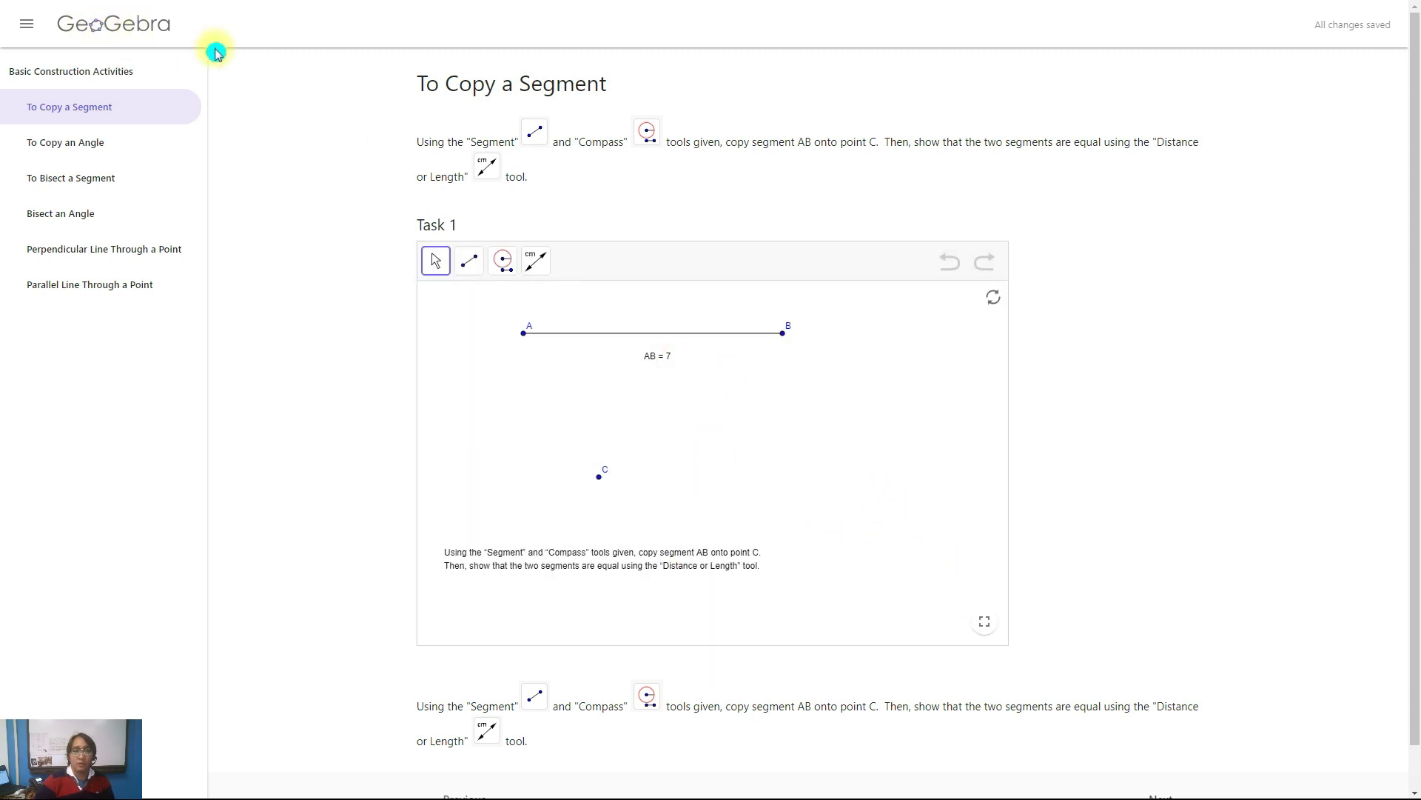
pyautogui.click(987, 624)
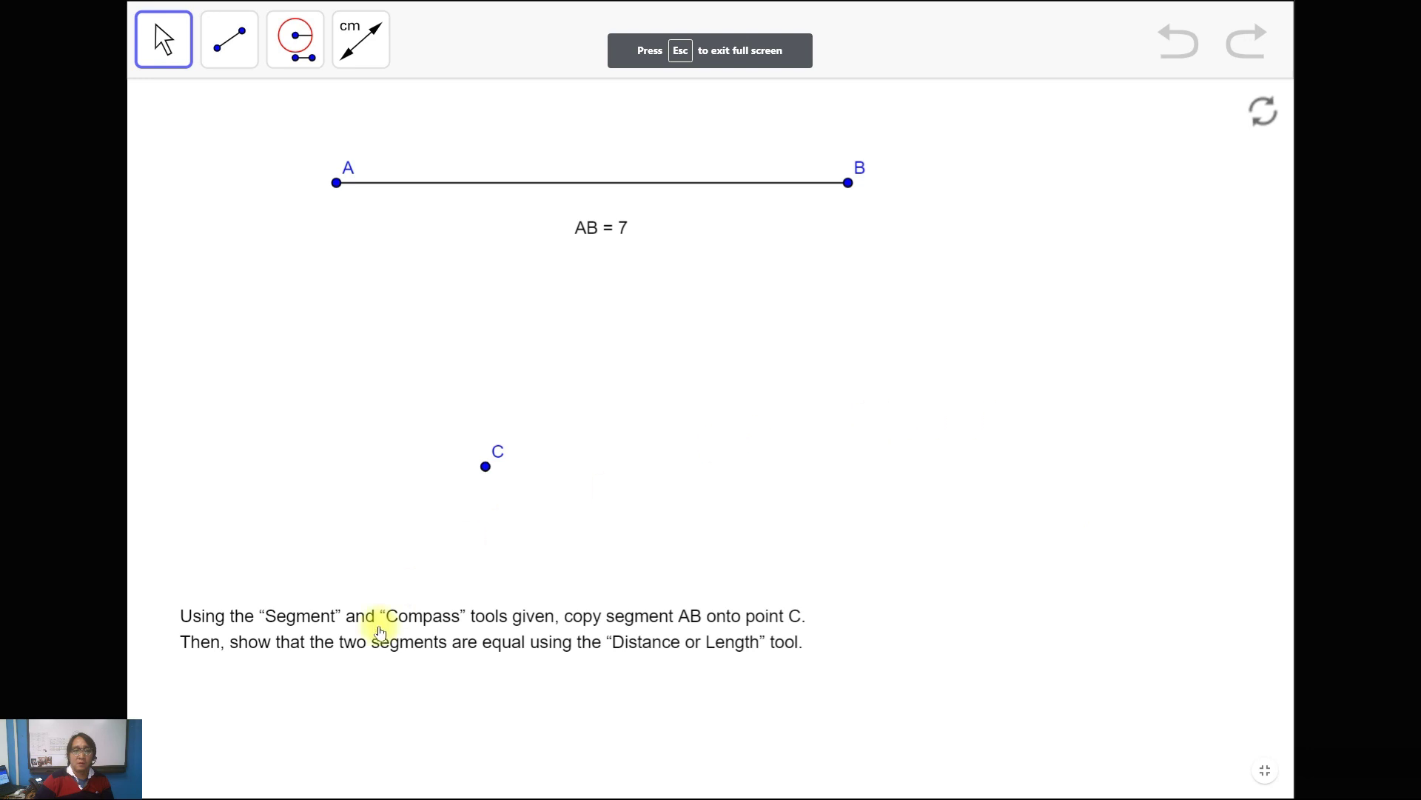
pyautogui.moveTo(334, 638)
pyautogui.mouseDown()
pyautogui.moveTo(419, 681)
pyautogui.moveTo(308, 679)
pyautogui.mouseUp()
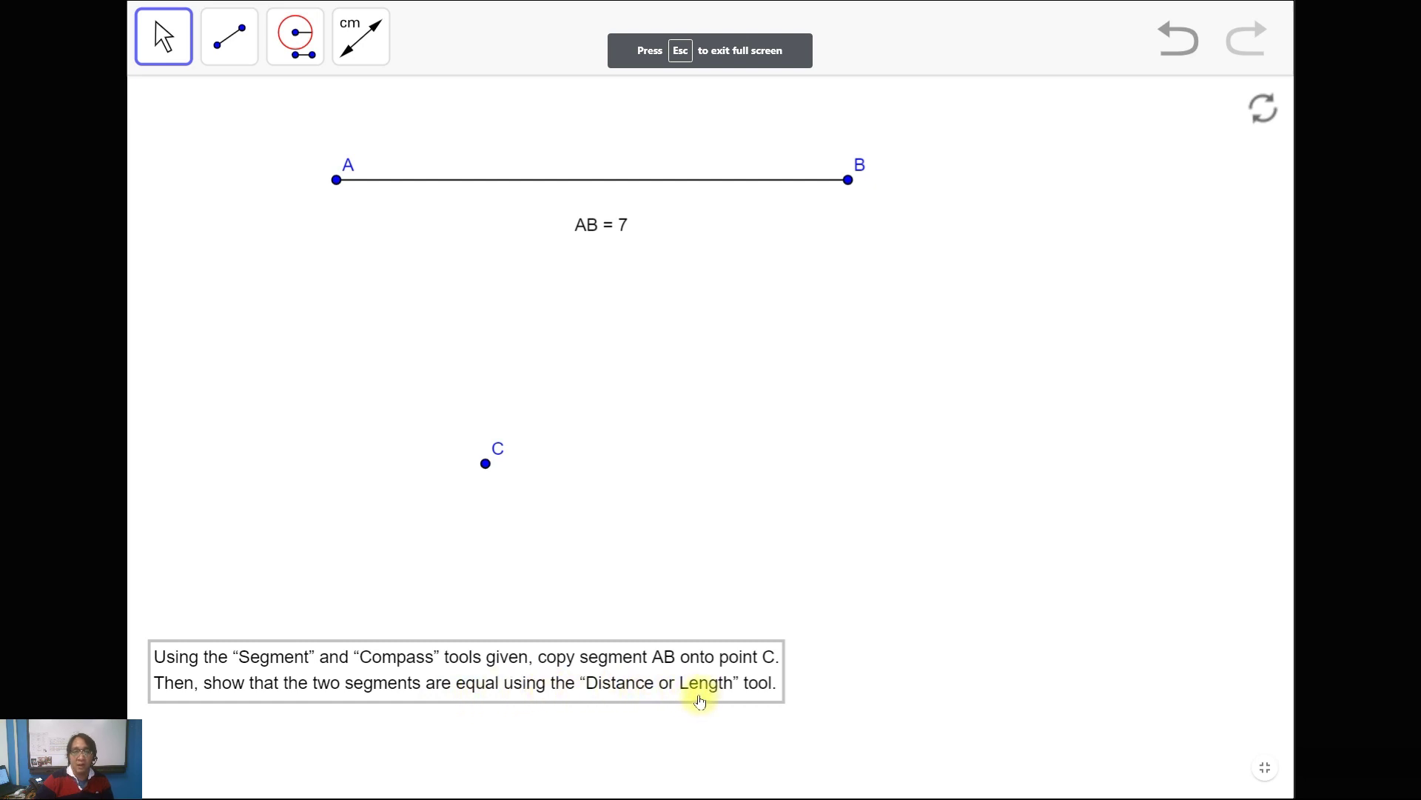
pyautogui.moveTo(421, 666); pyautogui.dragTo(414, 750)
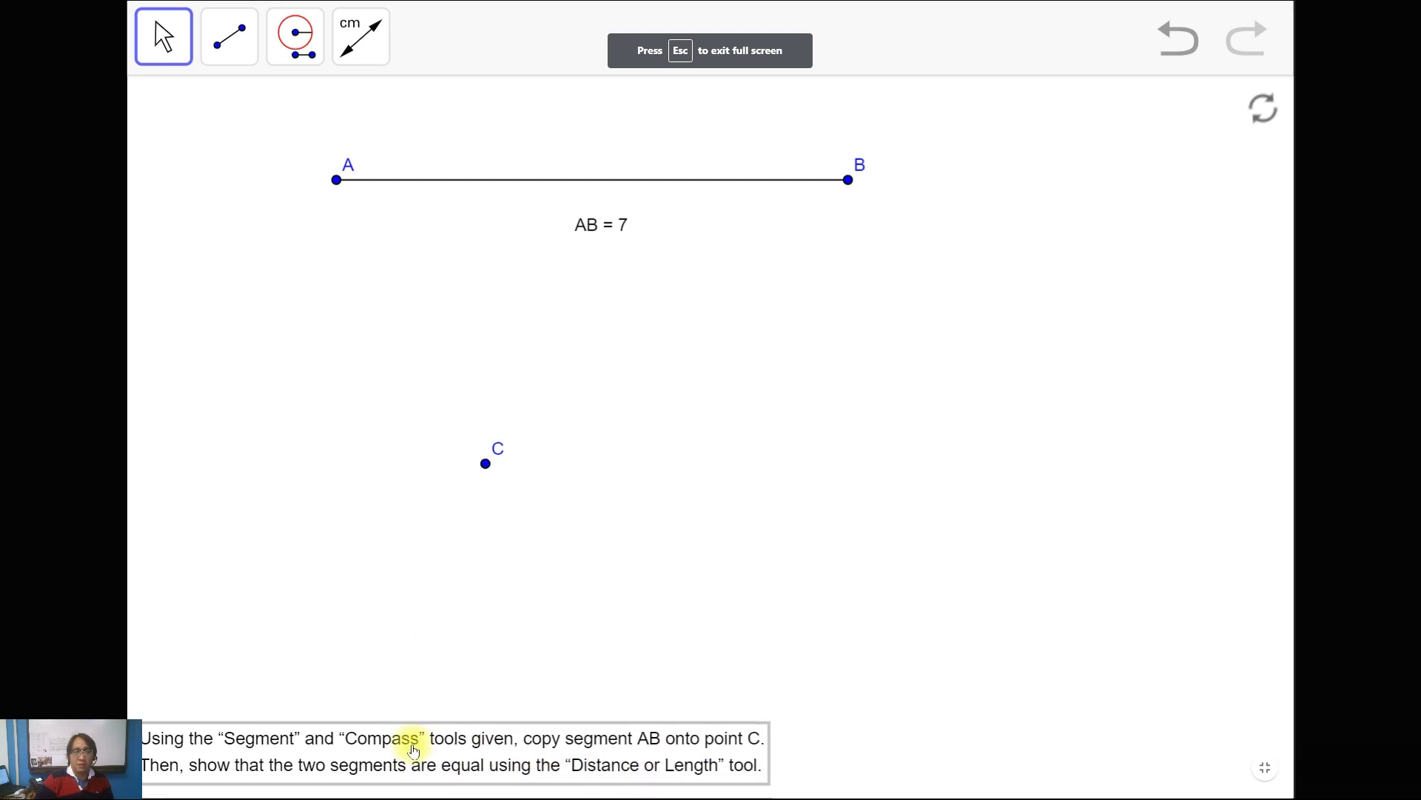
# Move the AB = 7 label up to the top of the canvas
pyautogui.click(574, 672)
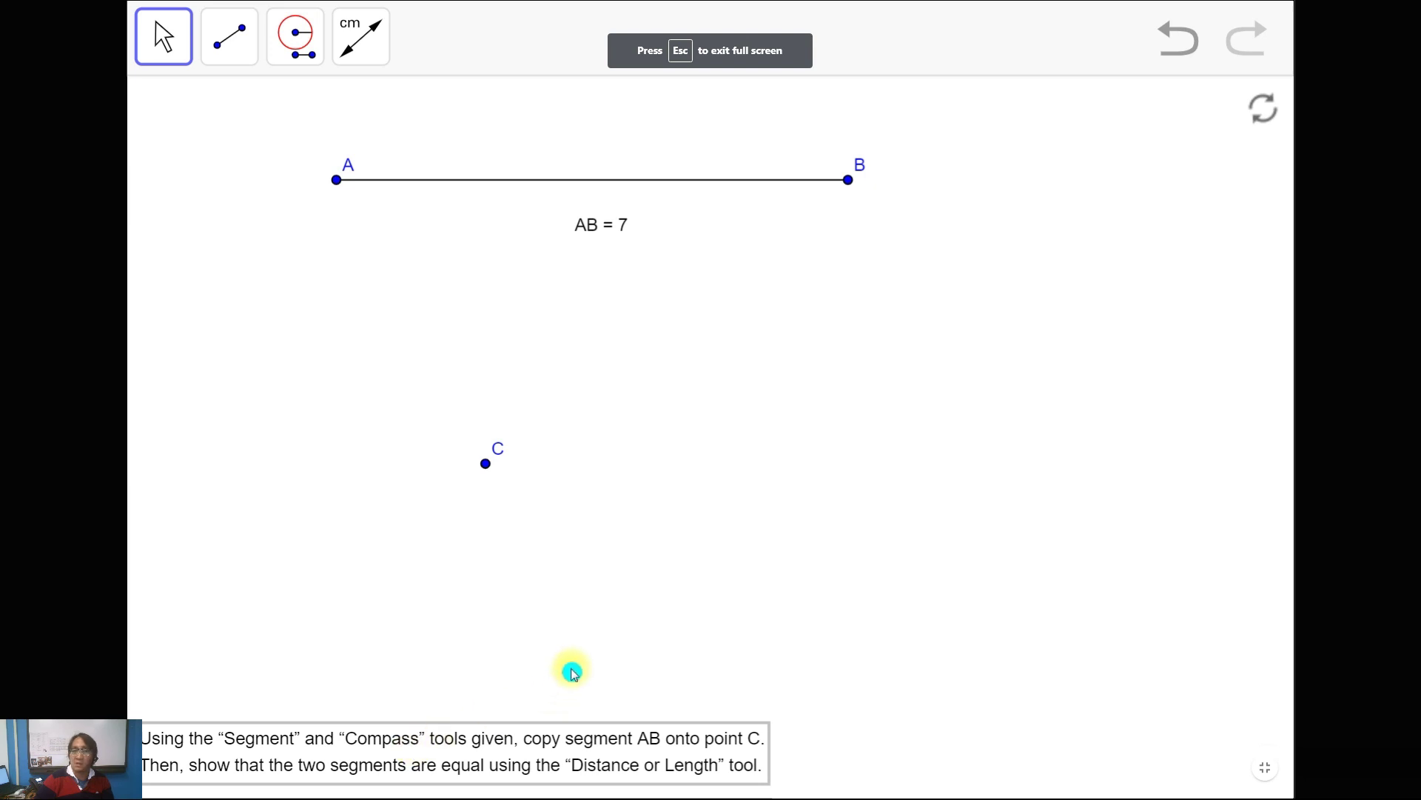
pyautogui.scroll(-1, 744, 514)
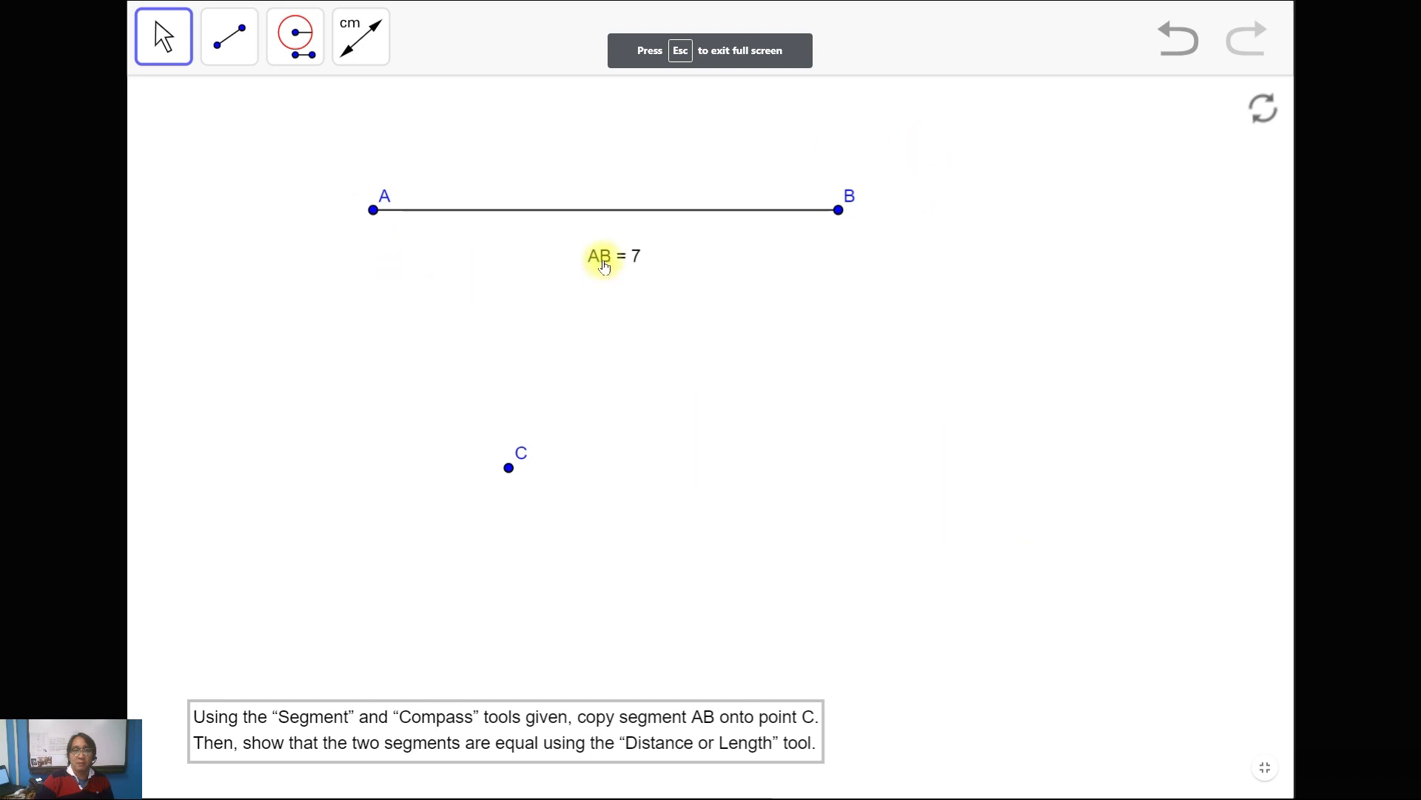
pyautogui.moveTo(605, 267); pyautogui.dragTo(607, 122)
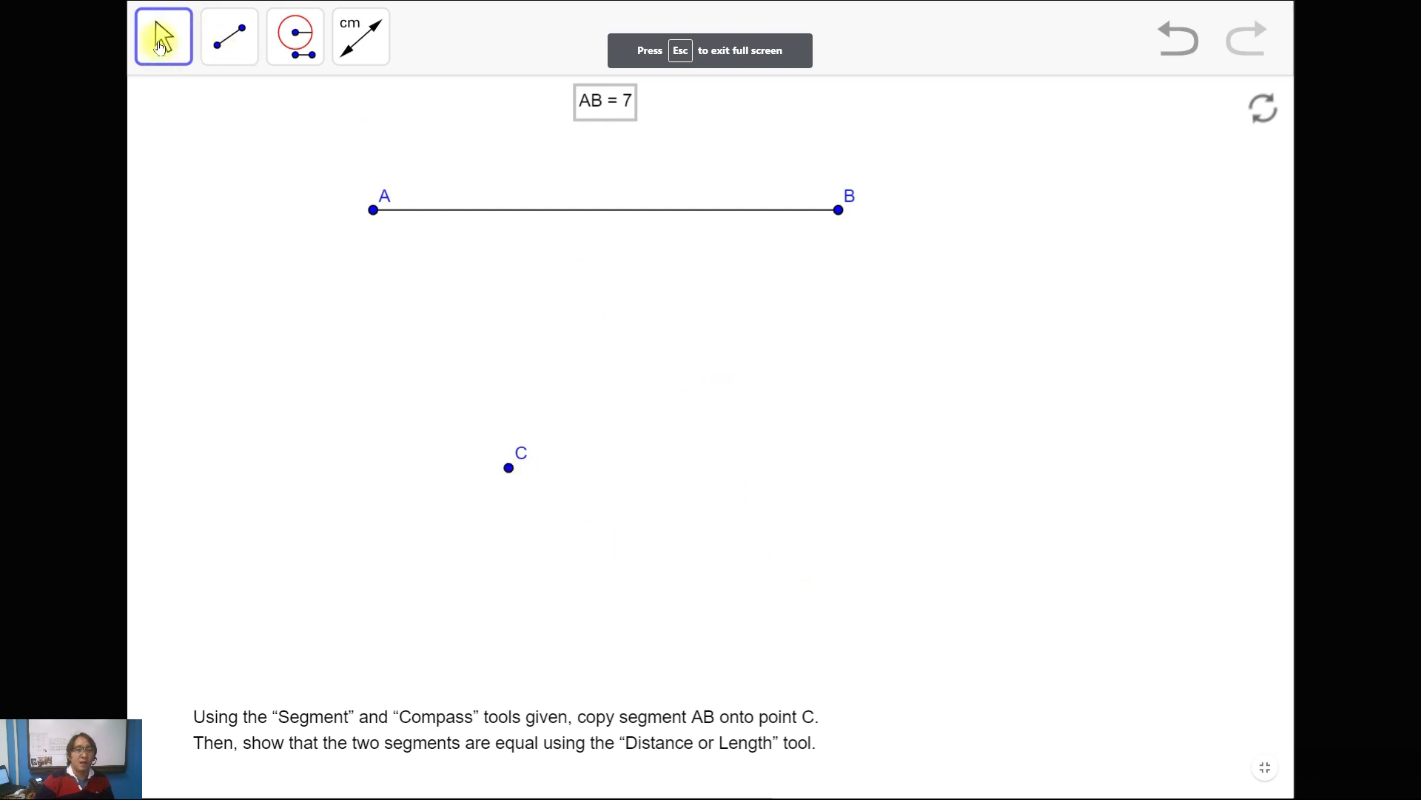
pyautogui.click(170, 48)
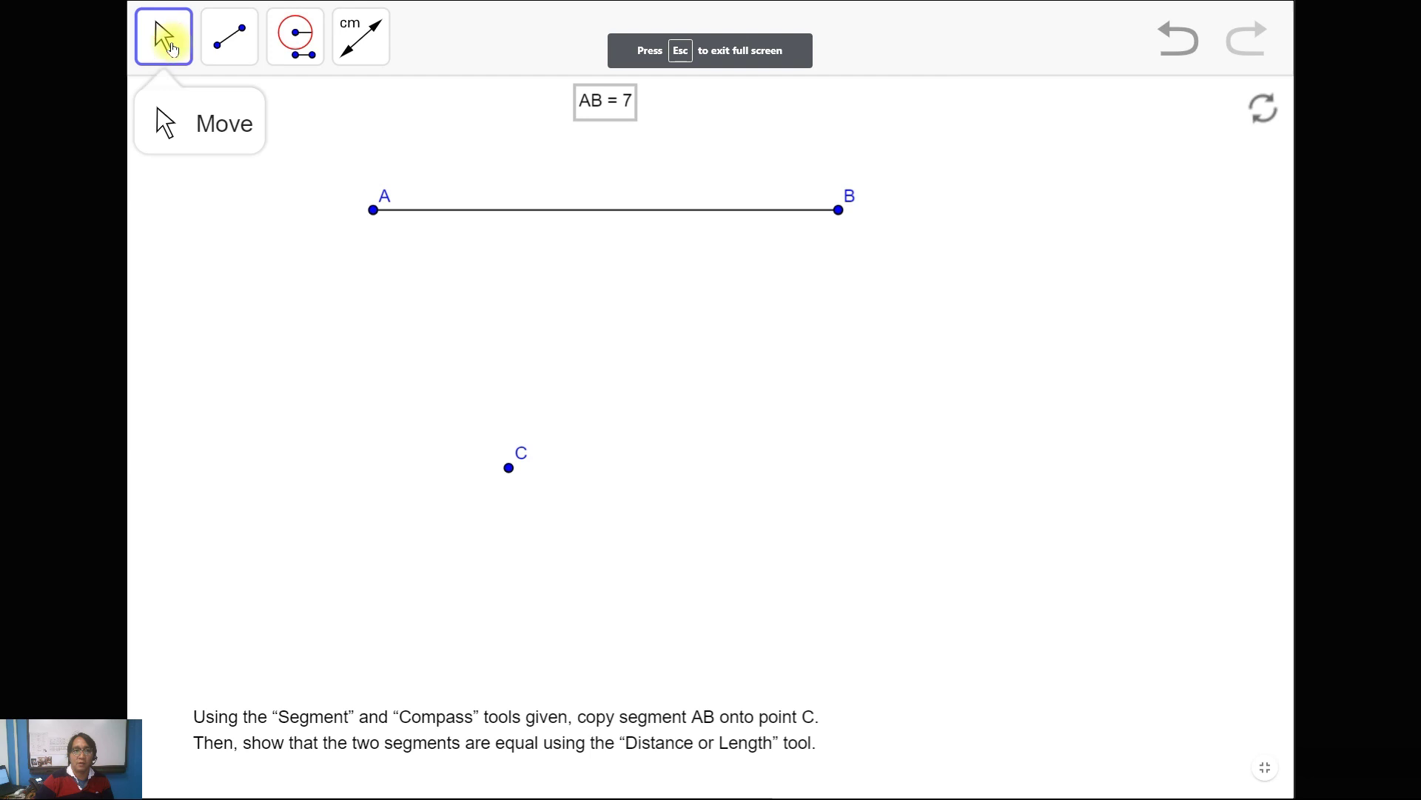
# Preview the Segment, Compass and Distance or Length tools, ending with Compass active
pyautogui.click(224, 41)
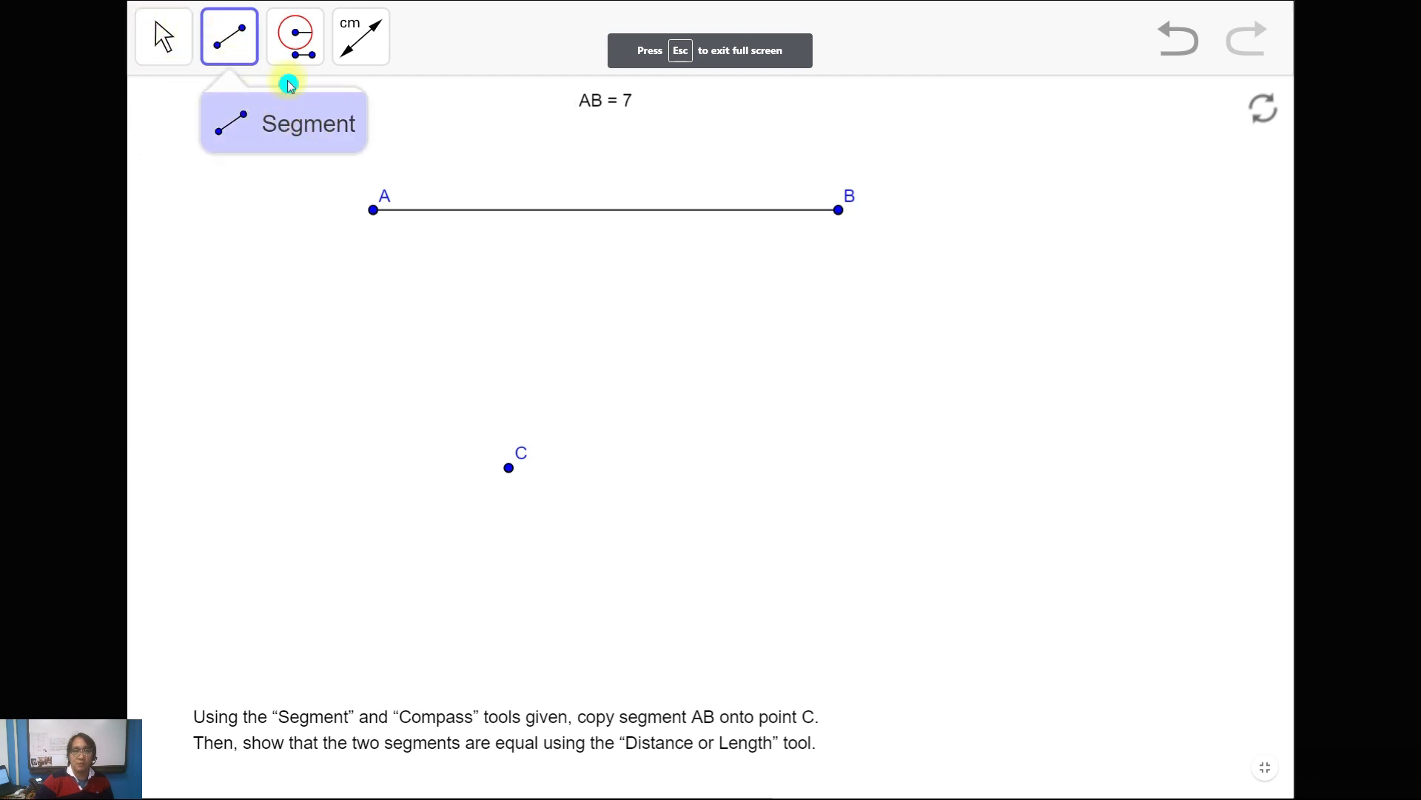
pyautogui.click(299, 38)
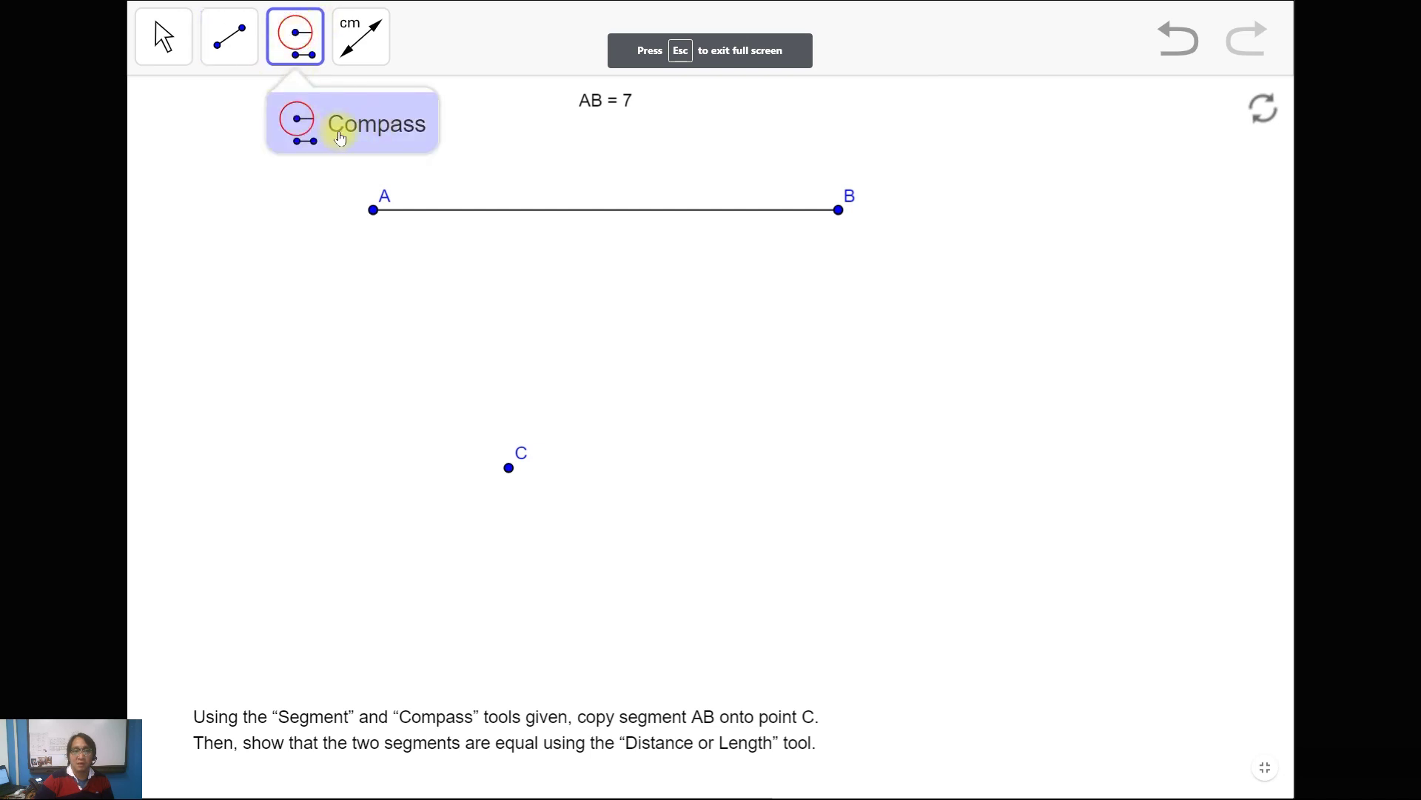
pyautogui.click(362, 35)
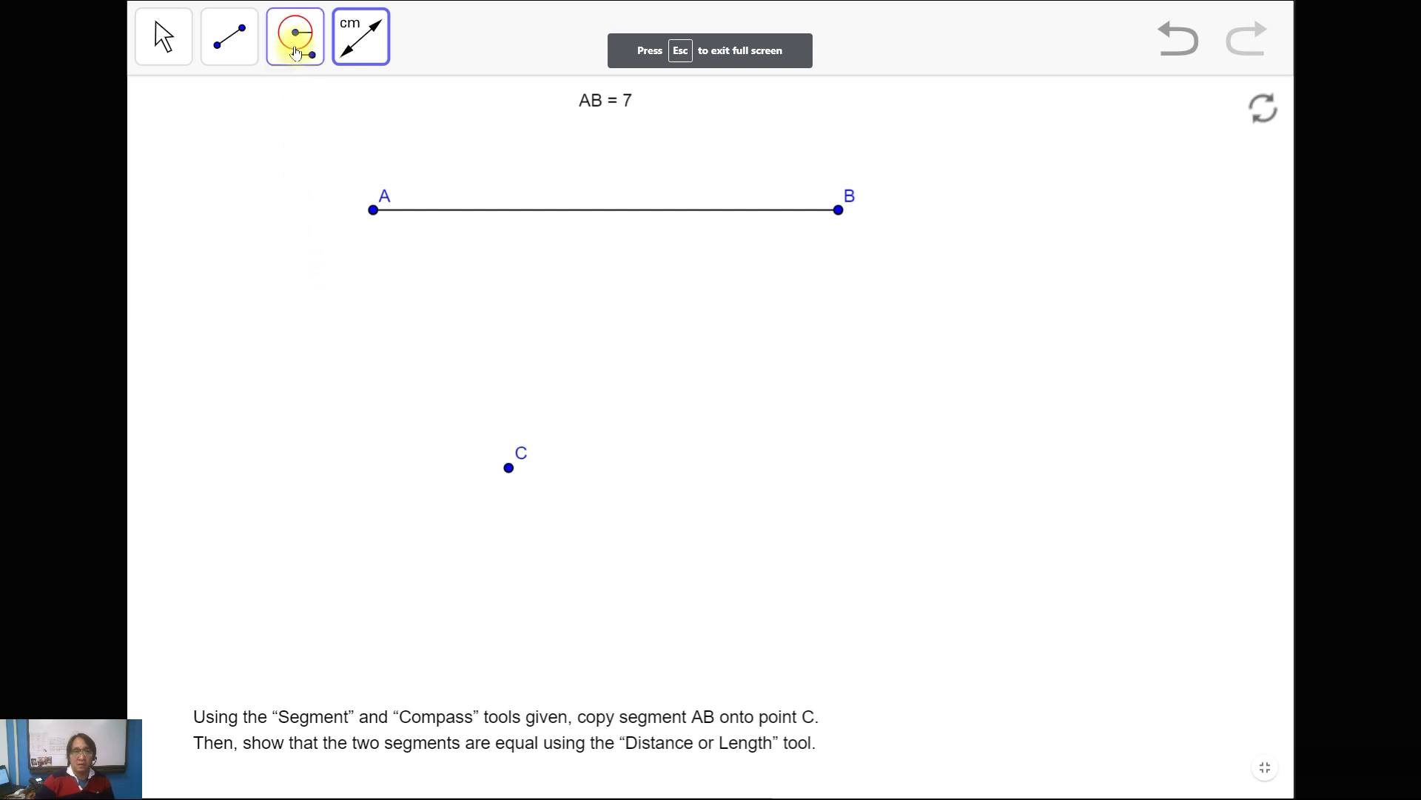
pyautogui.click(296, 53)
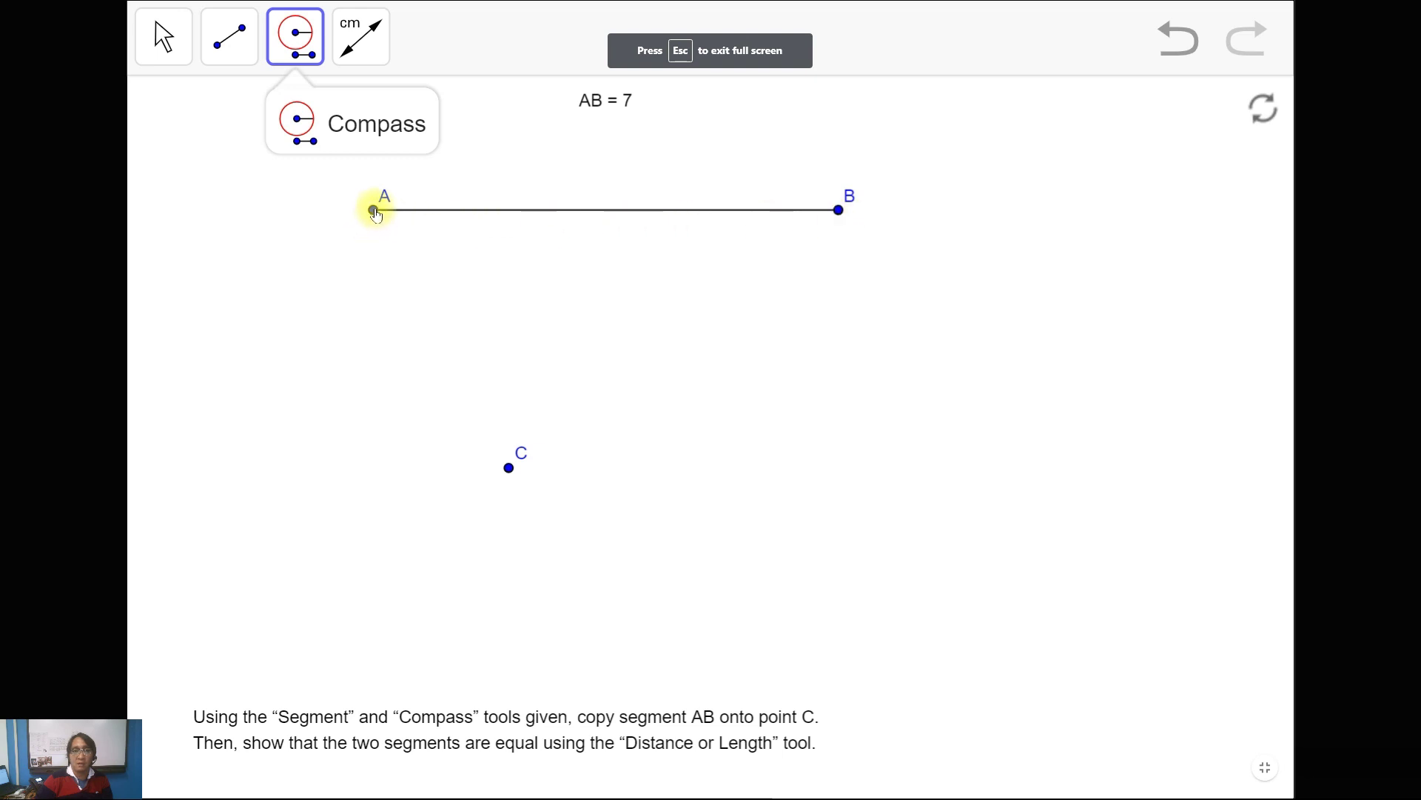
# Take the compass radius from A to B and centre the circle on point C
pyautogui.click(374, 211)
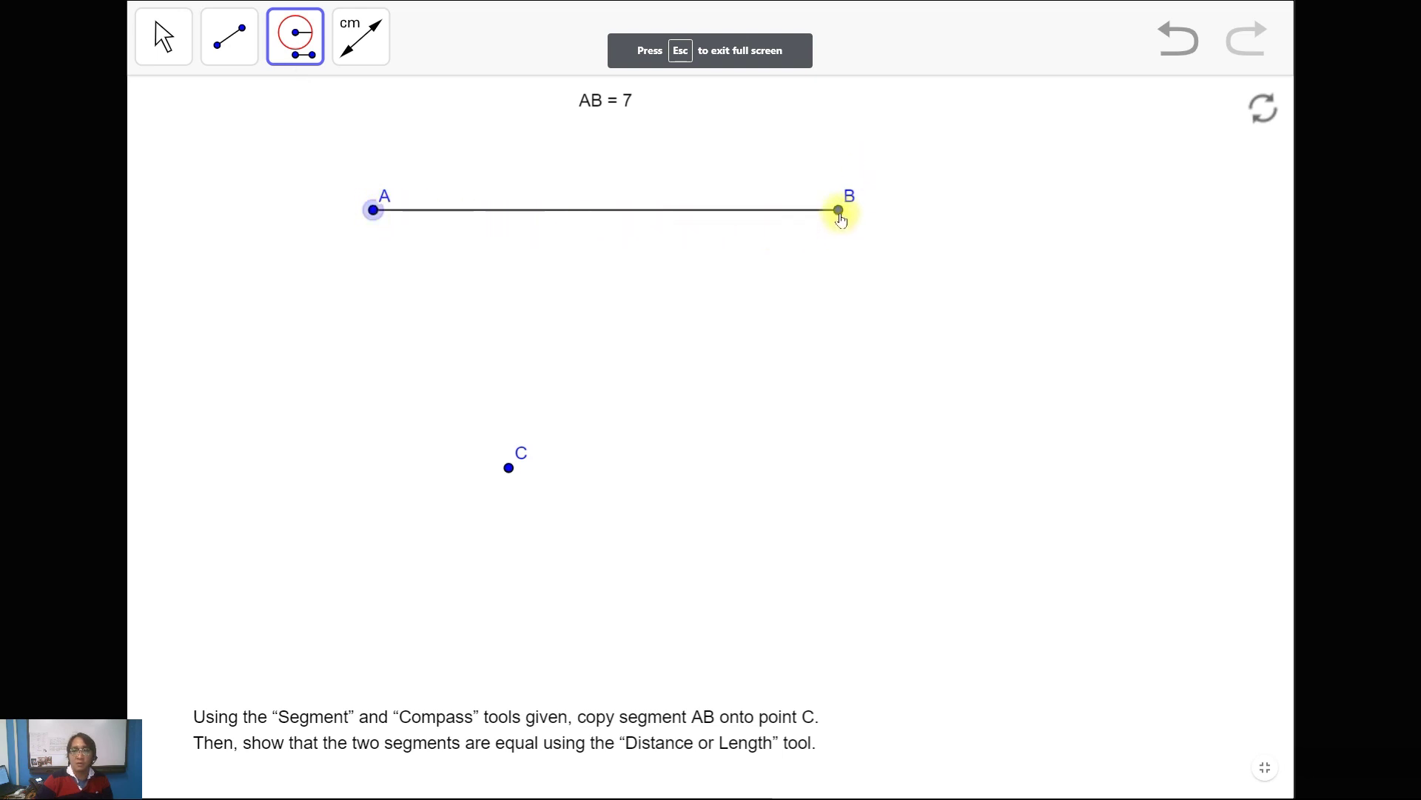
pyautogui.click(839, 212)
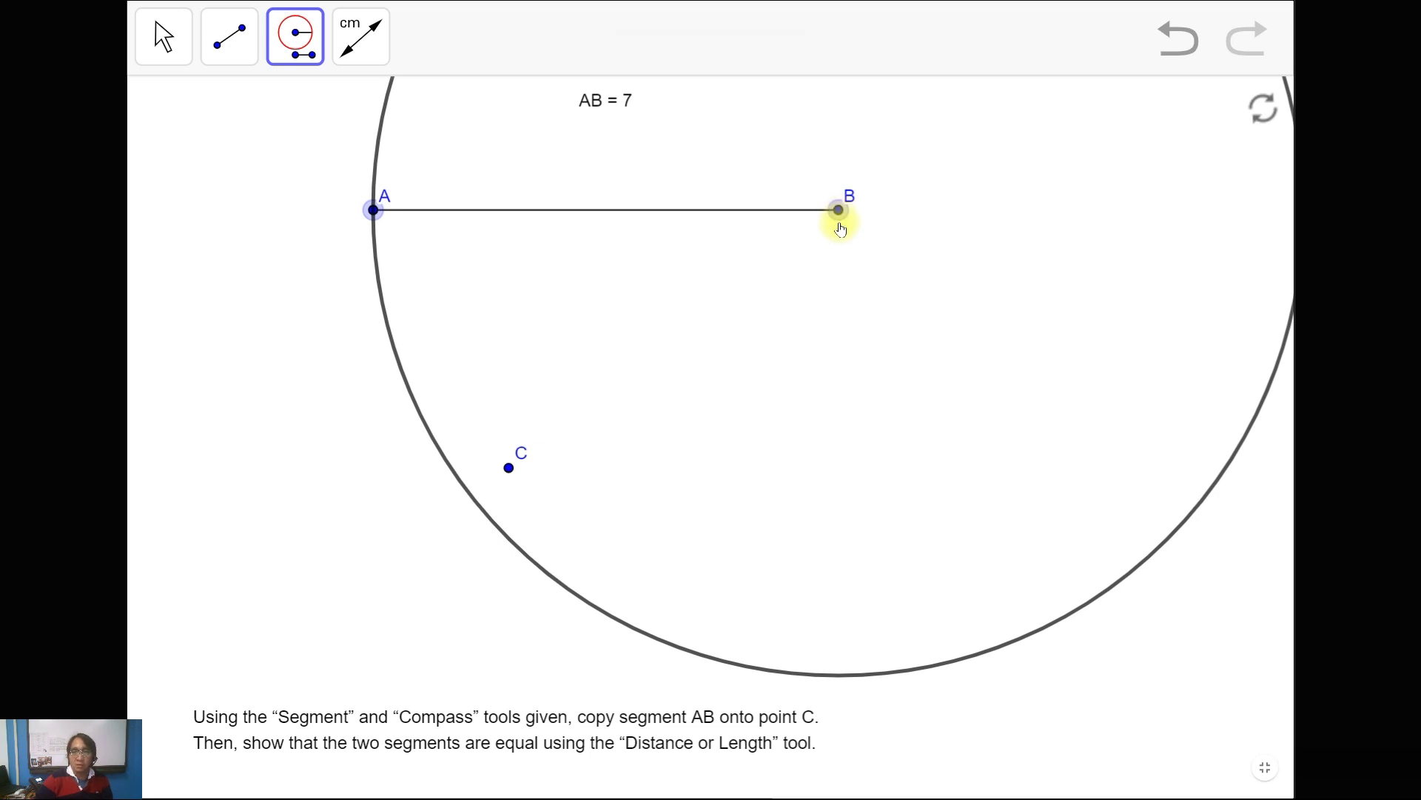
pyautogui.moveTo(841, 228)
pyautogui.mouseDown()
pyautogui.moveTo(729, 355)
pyautogui.moveTo(942, 349)
pyautogui.moveTo(882, 251)
pyautogui.moveTo(837, 339)
pyautogui.moveTo(872, 341)
pyautogui.moveTo(832, 346)
pyautogui.moveTo(644, 454)
pyautogui.moveTo(518, 484)
pyautogui.mouseUp()
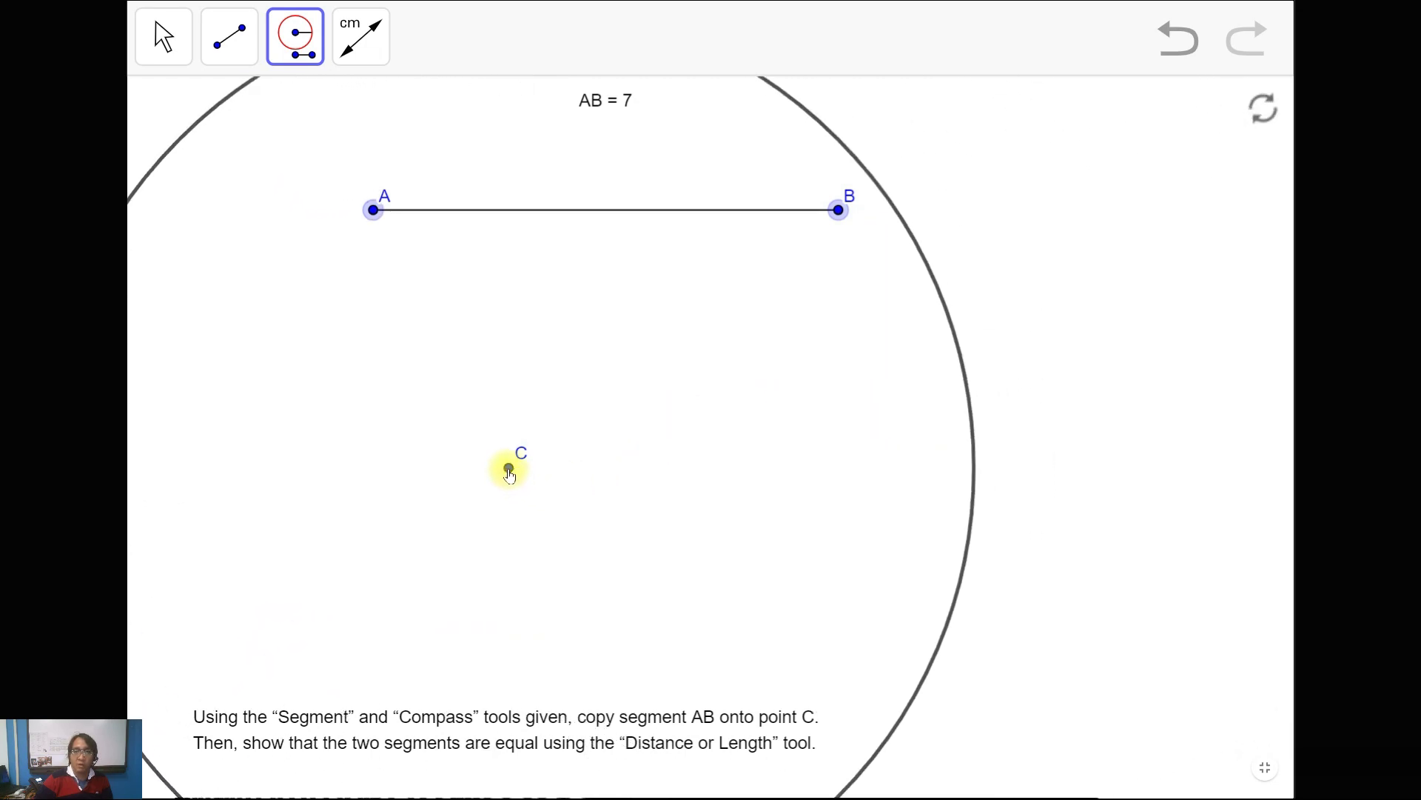
pyautogui.click(511, 475)
# Draw a segment from point C to a point on the compass circle
pyautogui.click(231, 43)
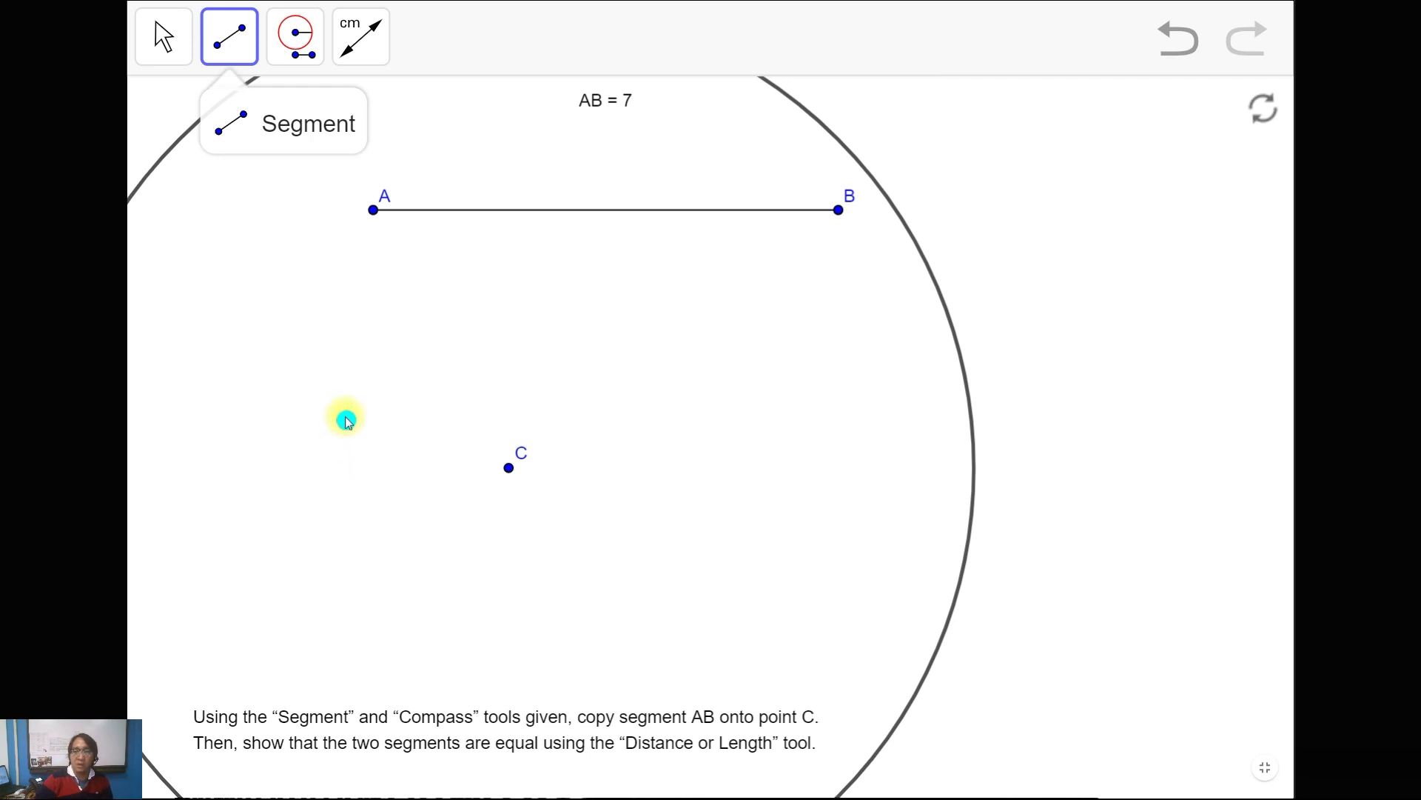
pyautogui.click(509, 469)
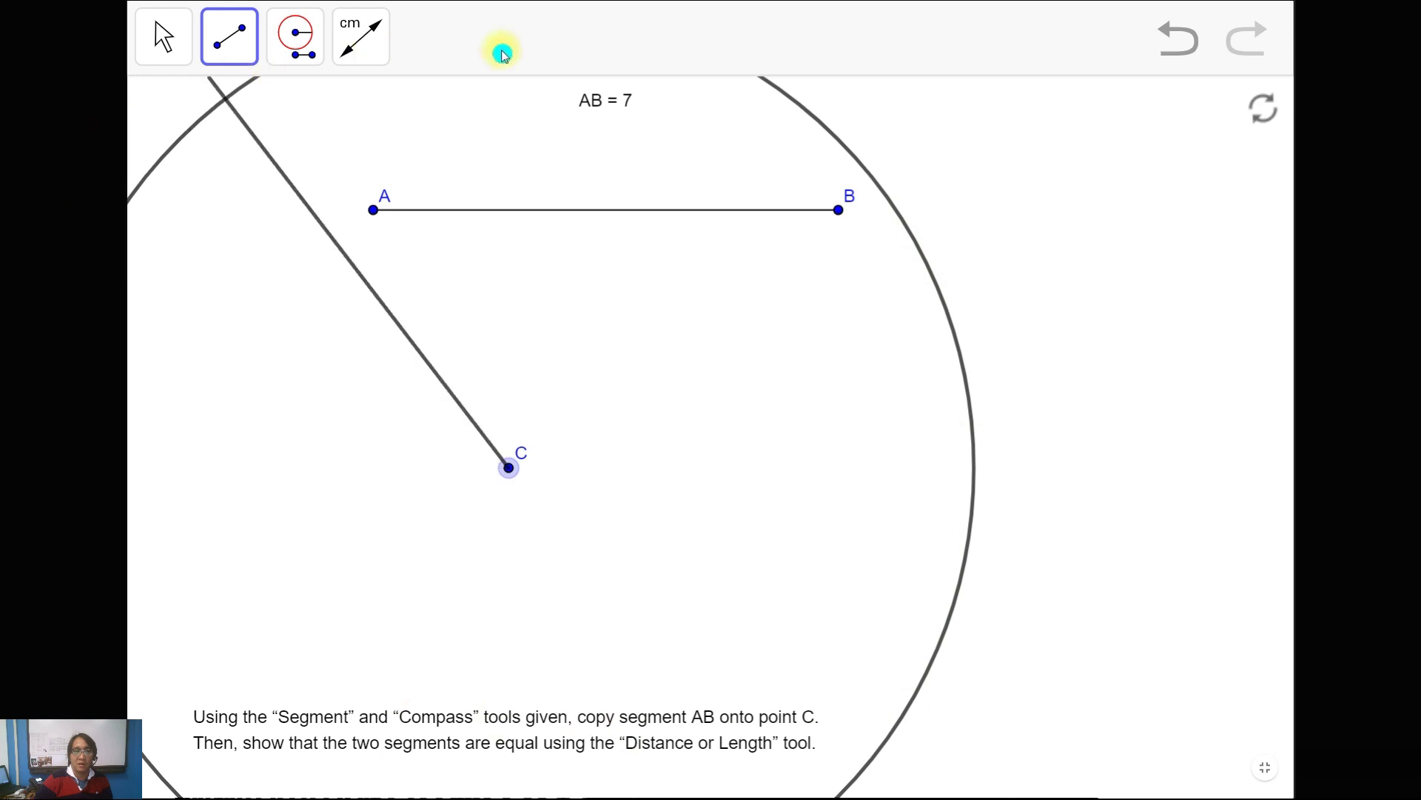
pyautogui.click(939, 293)
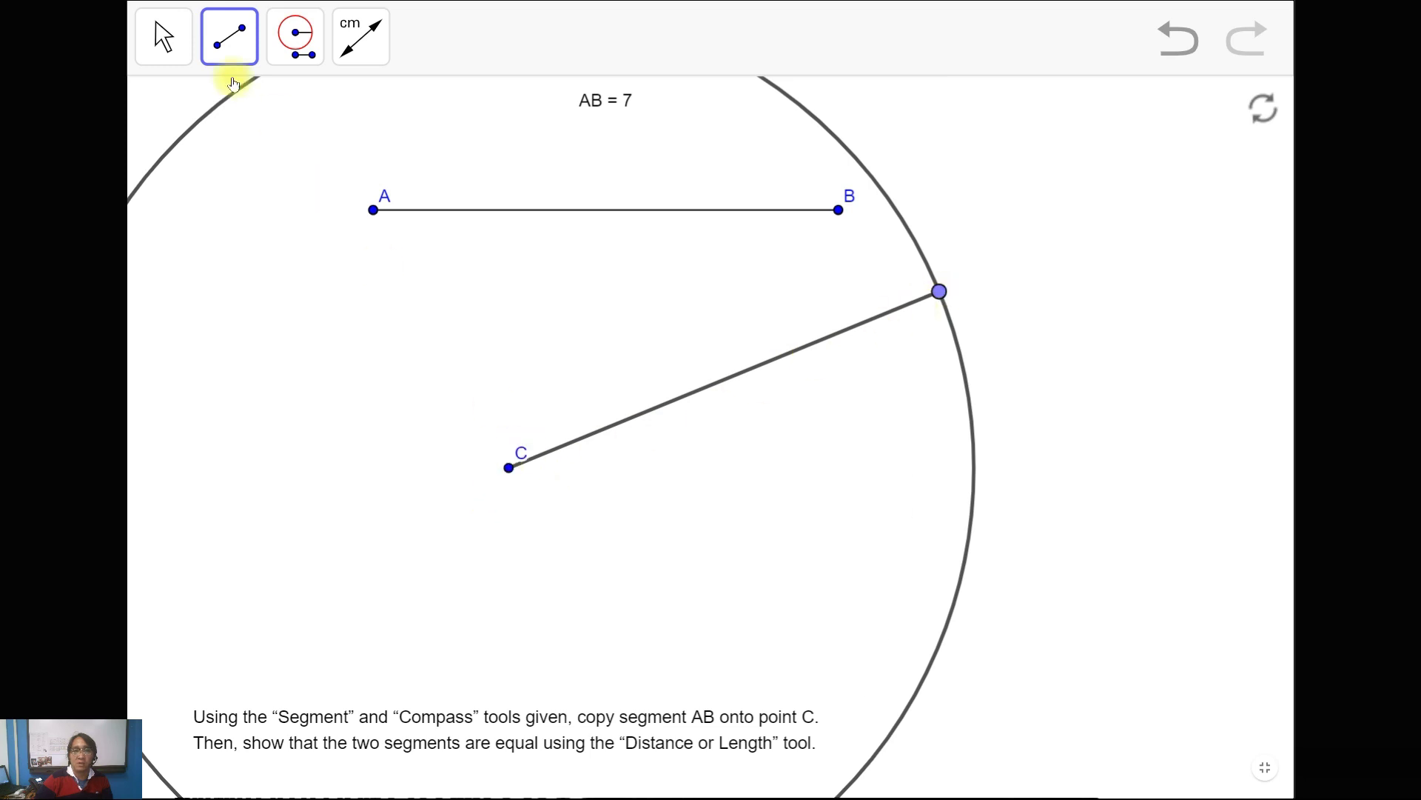
# Nudge point C slightly and move the AB = 7 label down beside AB
pyautogui.click(163, 37)
pyautogui.moveTo(522, 473)
pyautogui.mouseDown()
pyautogui.moveTo(516, 455)
pyautogui.moveTo(534, 486)
pyautogui.mouseUp()
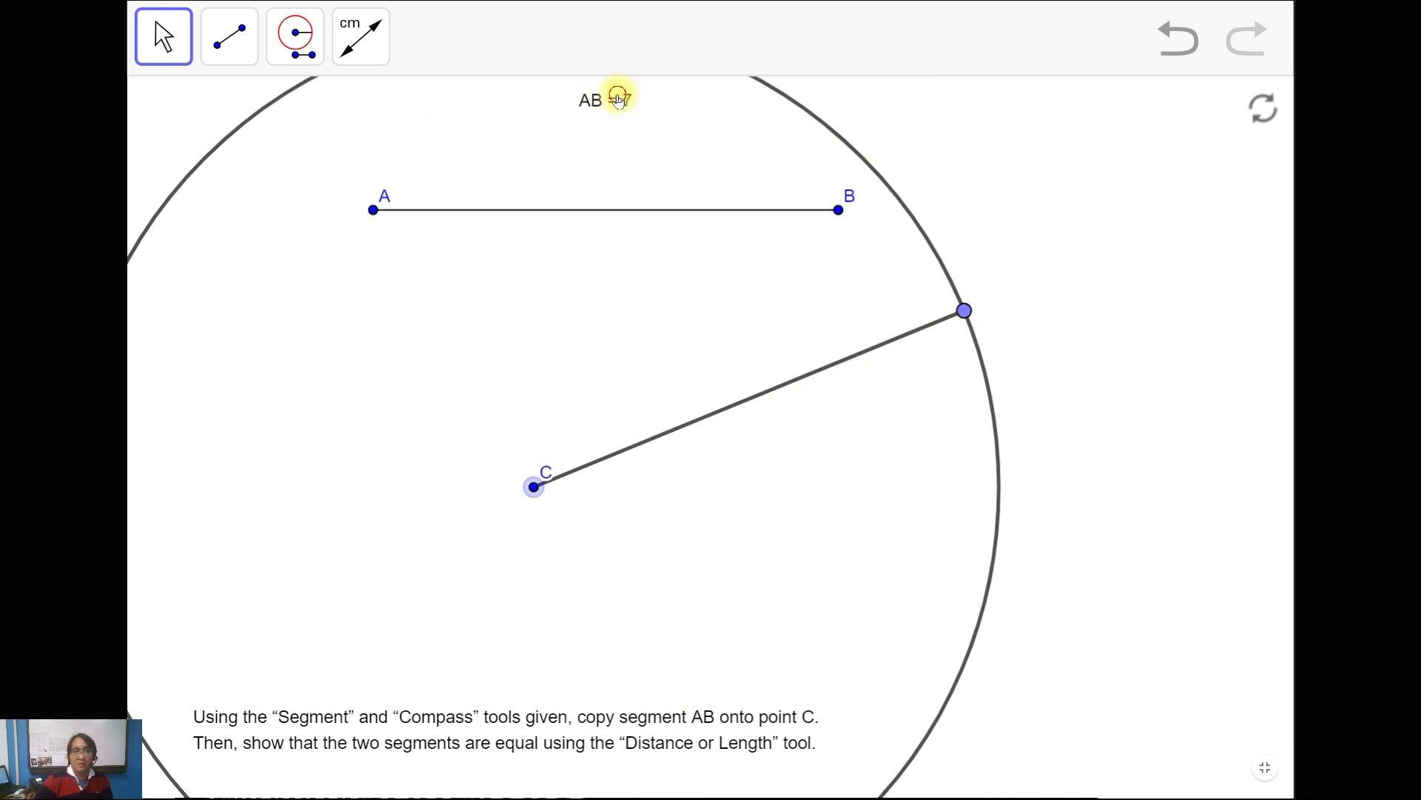
pyautogui.moveTo(619, 99); pyautogui.dragTo(602, 175)
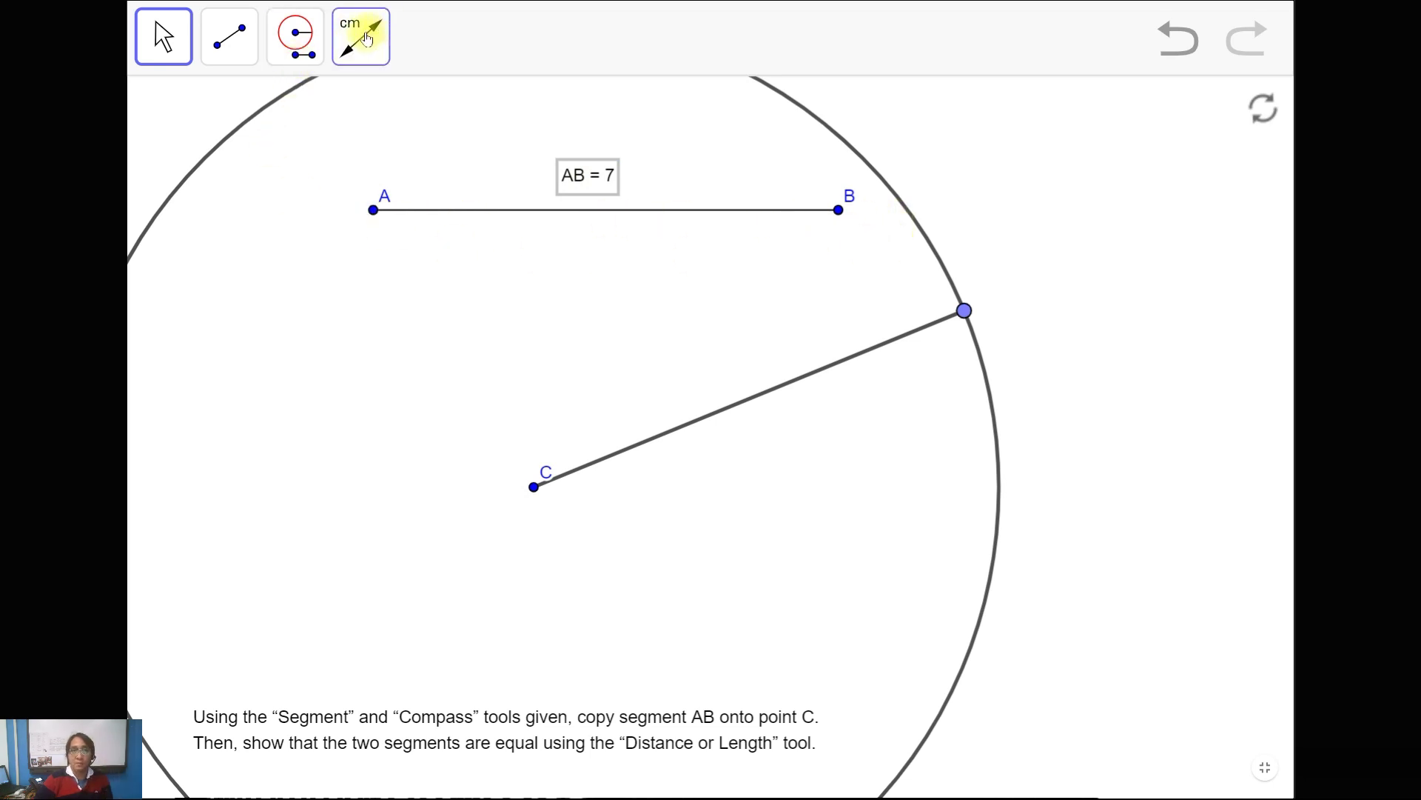
# Measure the distance from C to the circle point, giving CD = 7
pyautogui.click(367, 38)
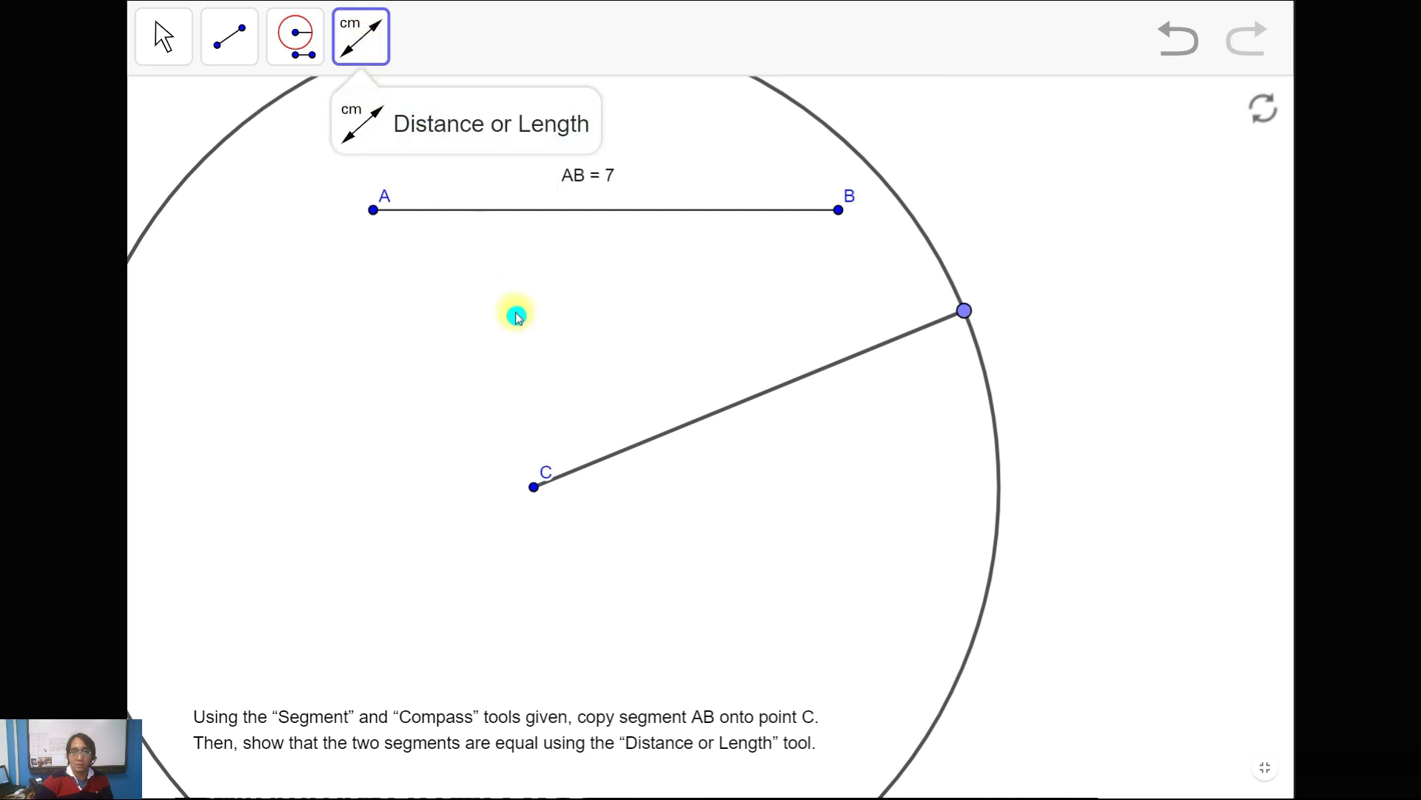
pyautogui.click(534, 487)
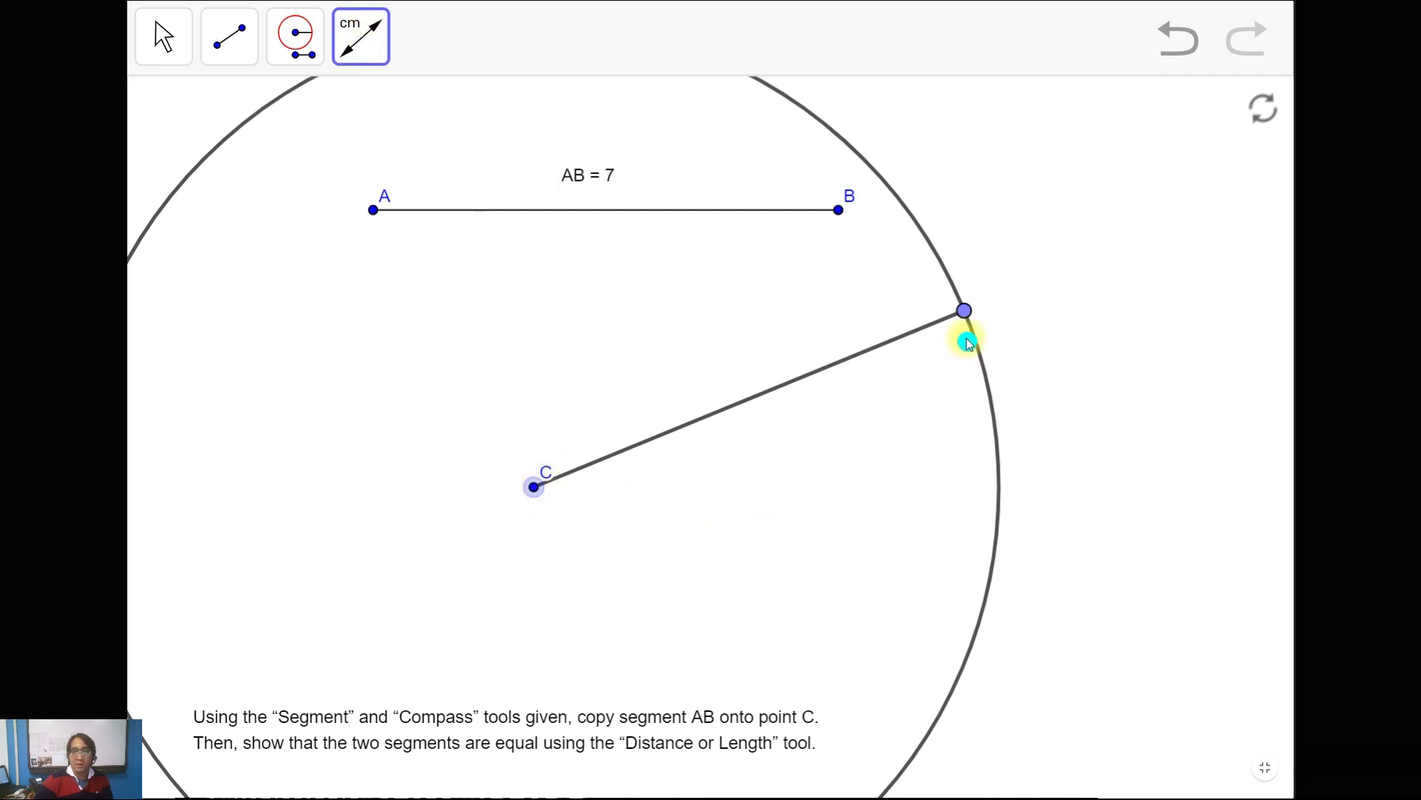
pyautogui.click(968, 311)
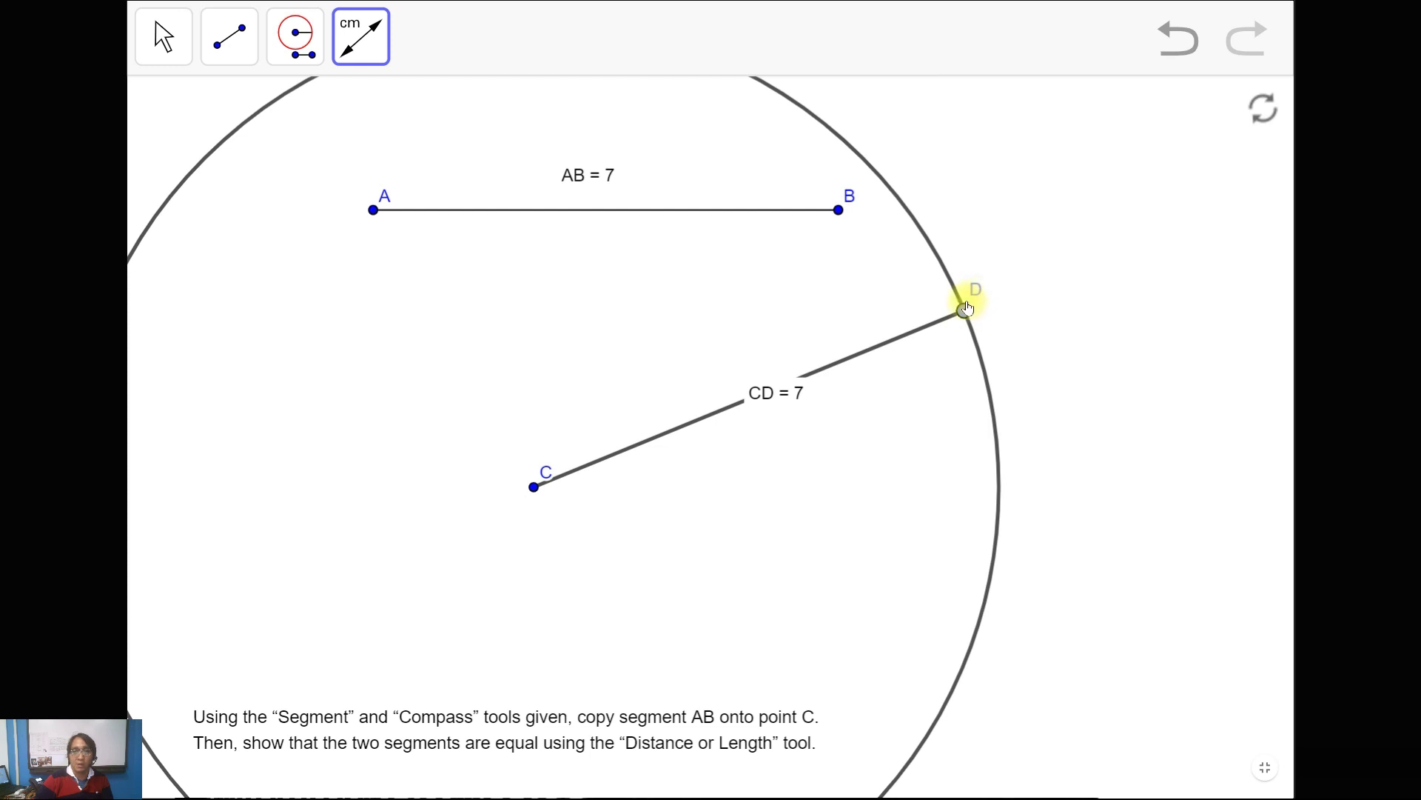
# Lift the CD = 7 label off the segment, then reset Task 1 to its start
pyautogui.click(185, 59)
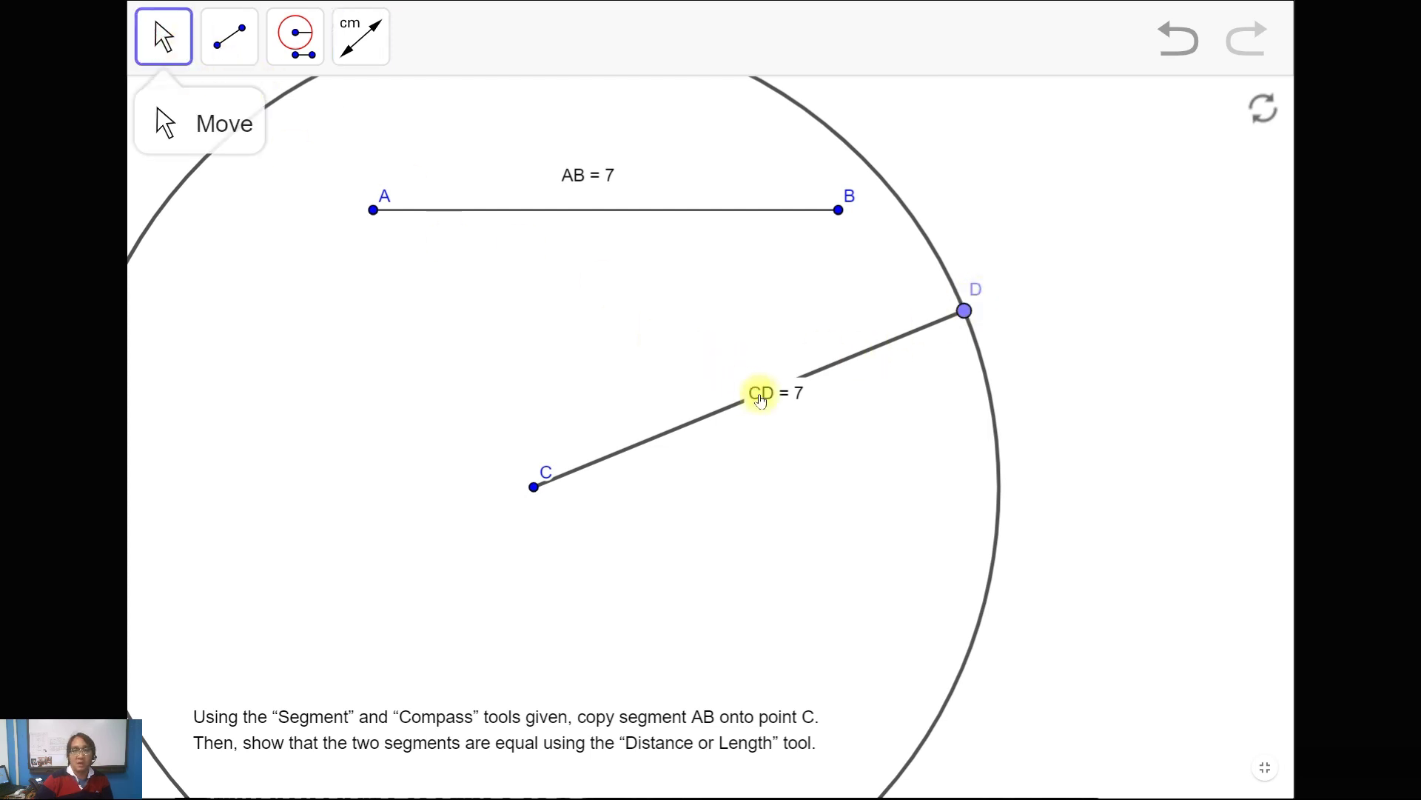
pyautogui.moveTo(758, 393); pyautogui.dragTo(704, 371)
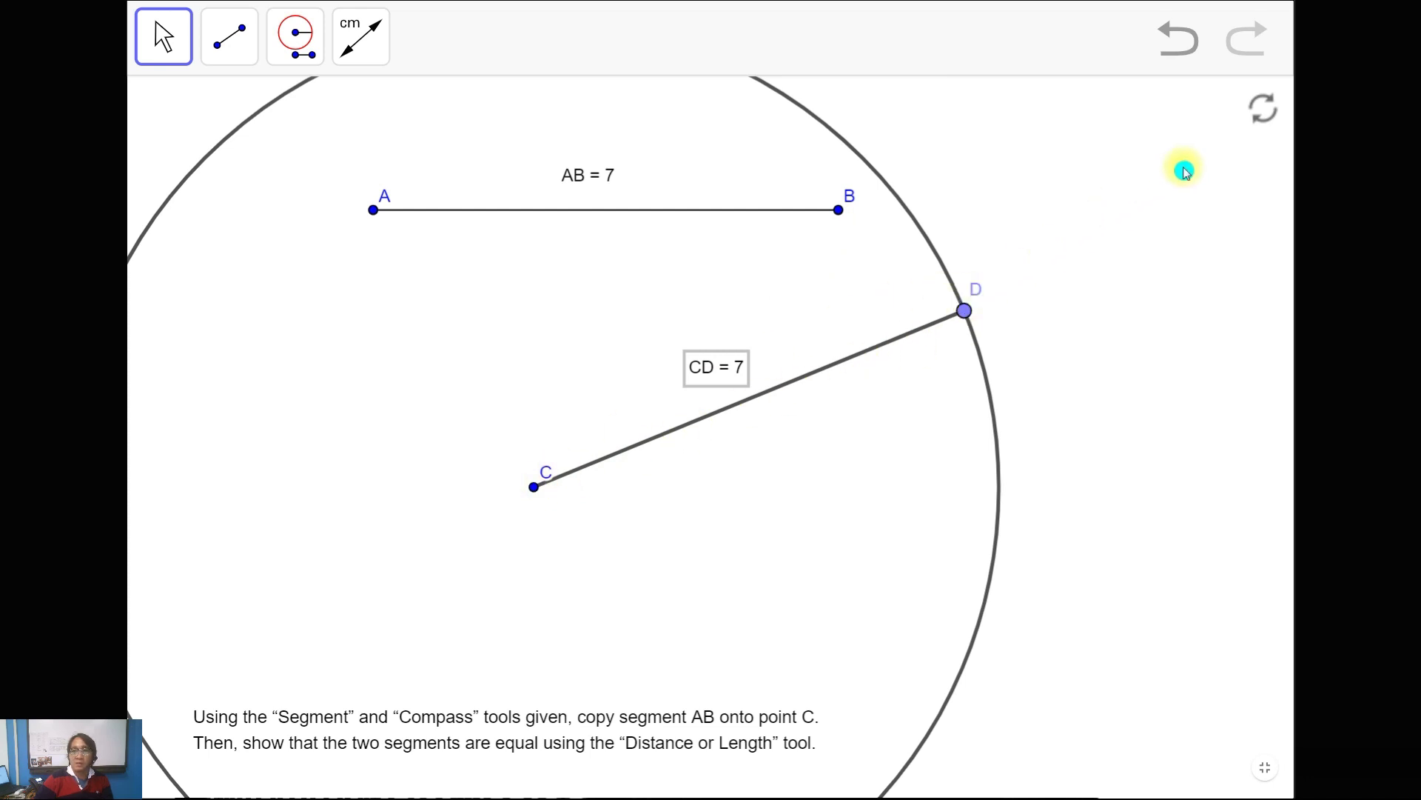
pyautogui.click(1264, 109)
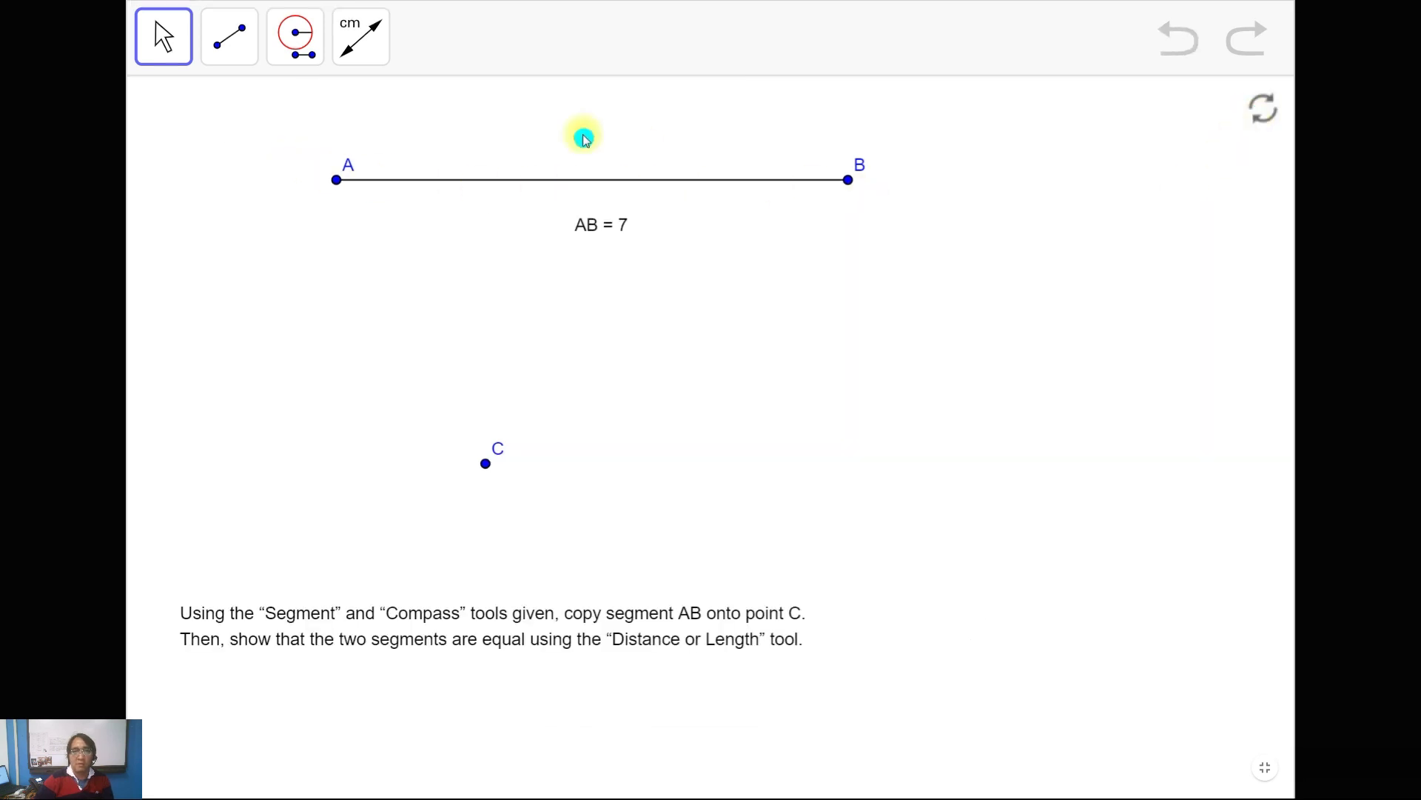
# Draw a compass circle of radius AB centred on point C
pyautogui.click(298, 37)
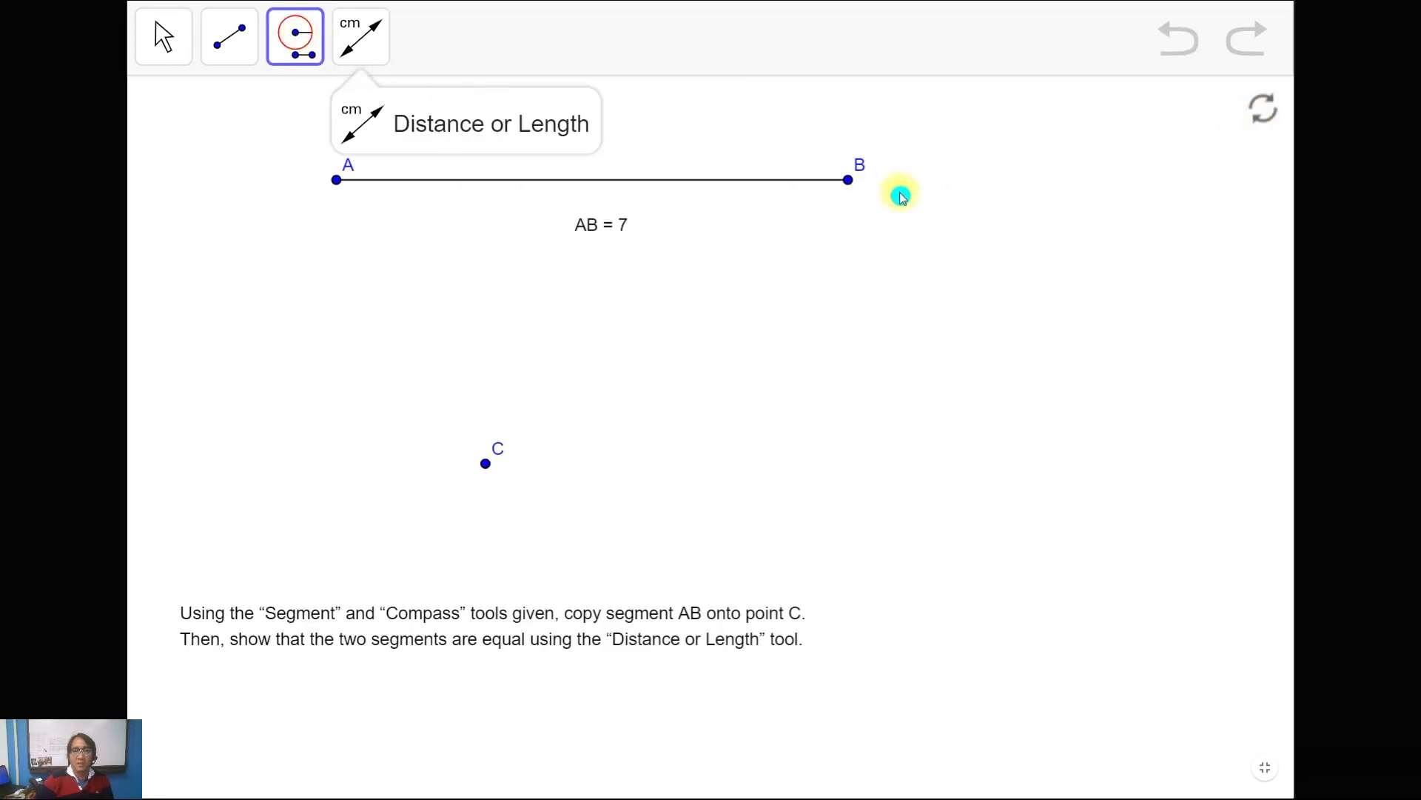
pyautogui.click(336, 180)
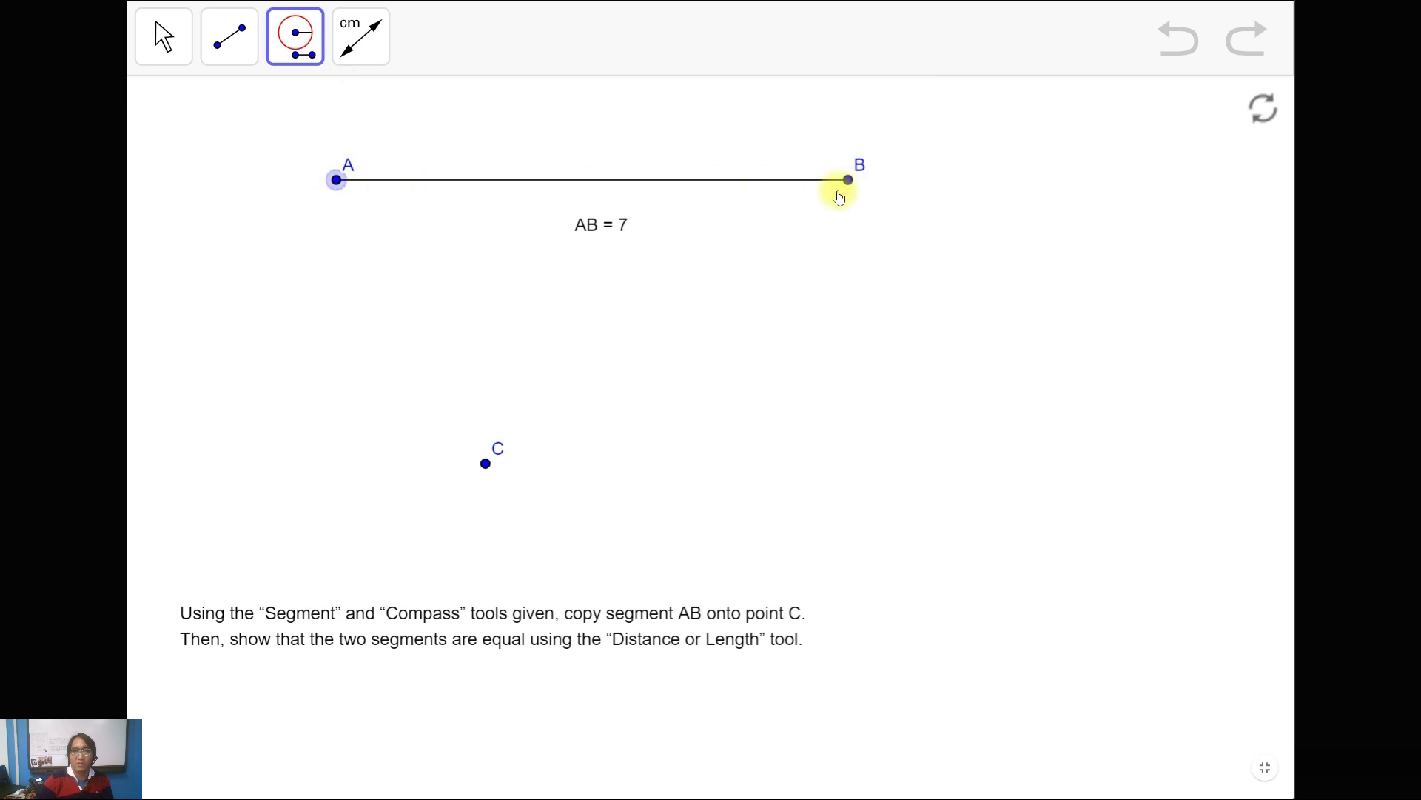
pyautogui.click(849, 180)
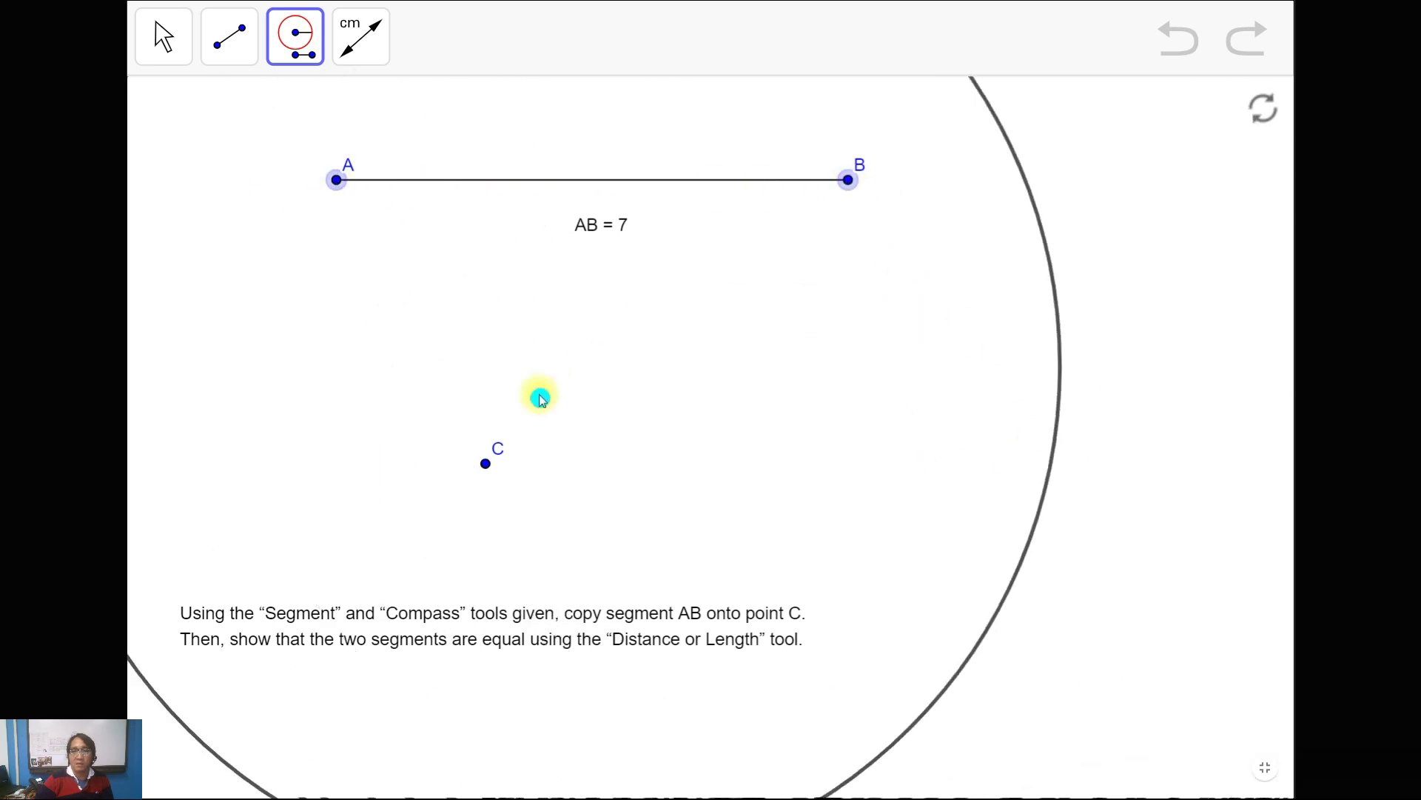
pyautogui.click(486, 465)
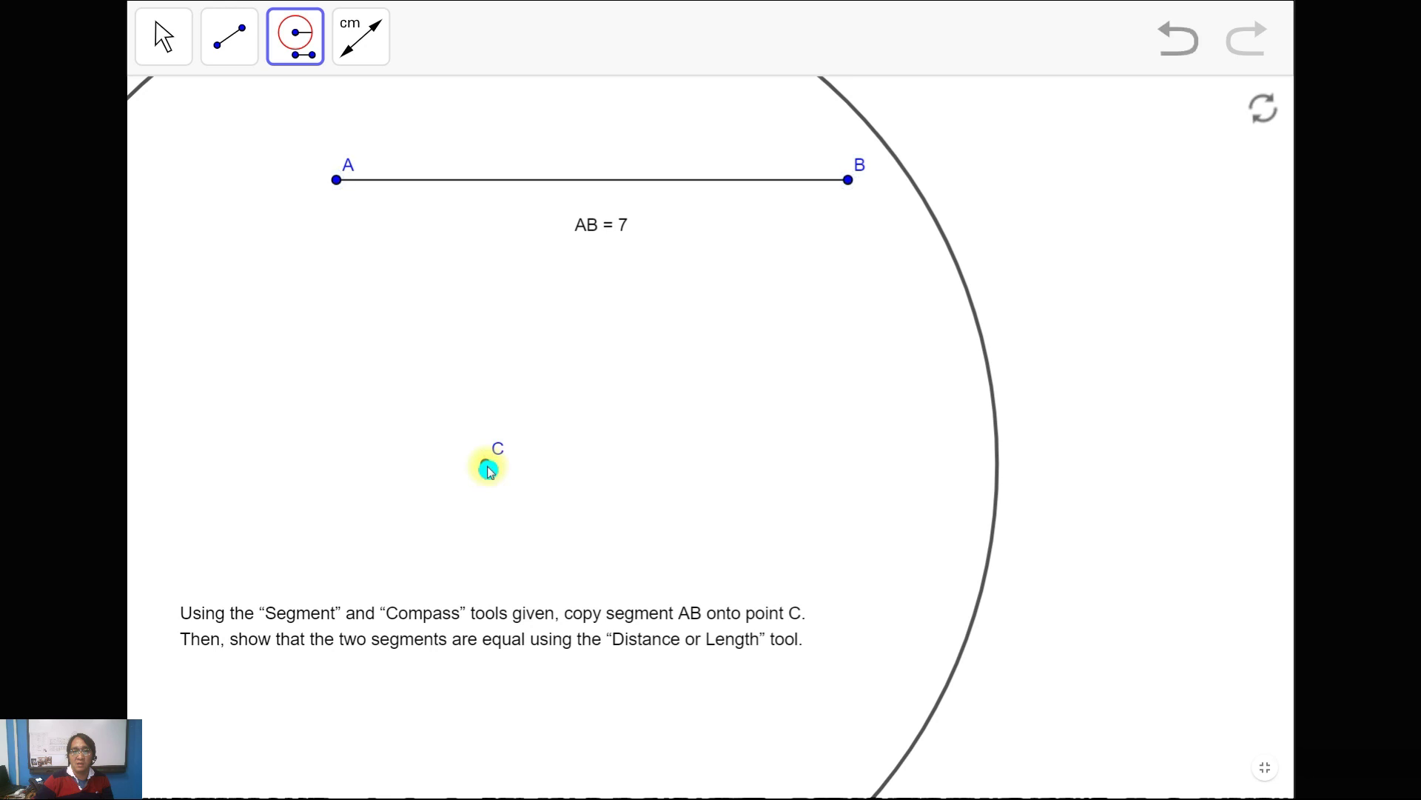
# Draw a segment from C stretched out to a point on the circle
pyautogui.click(221, 49)
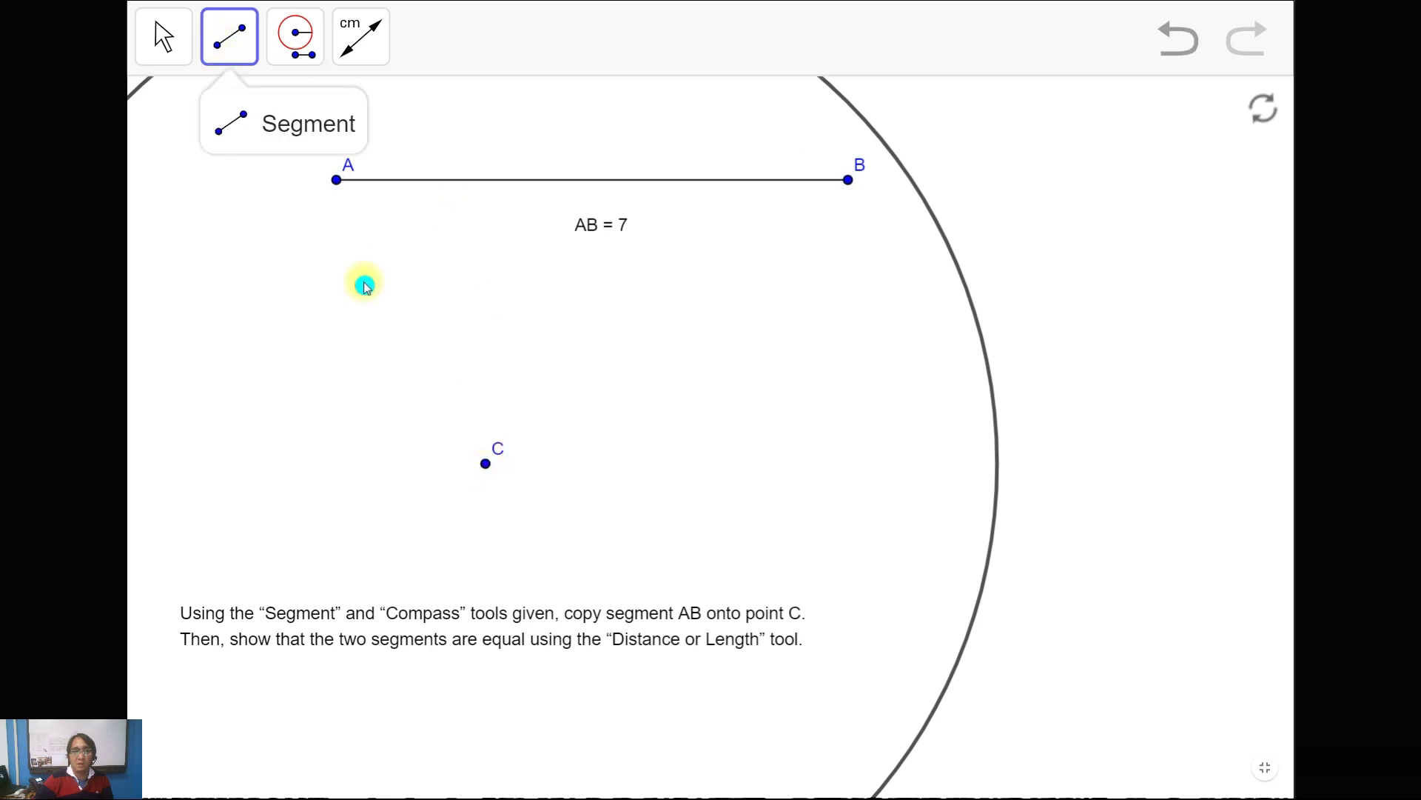
pyautogui.click(486, 463)
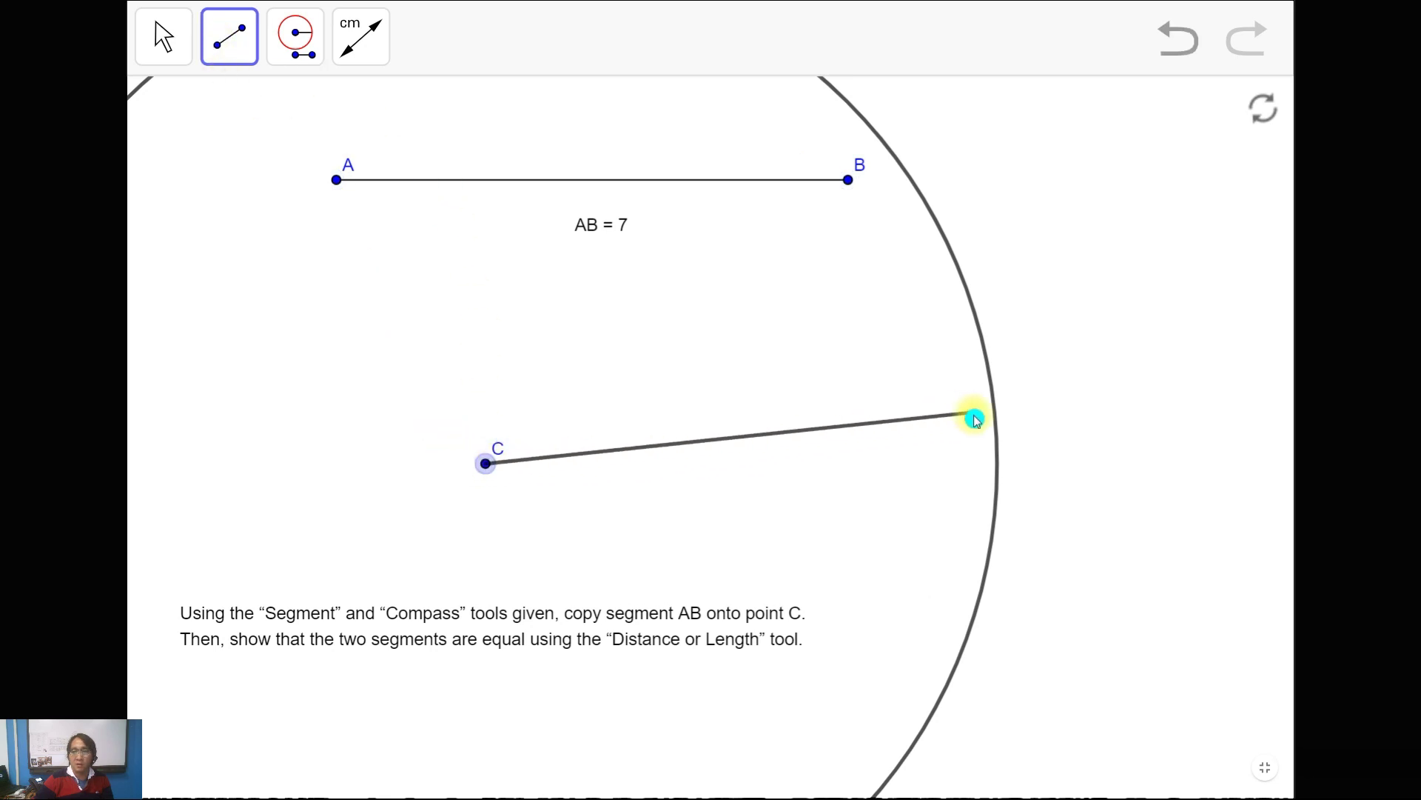
pyautogui.moveTo(728, 458); pyautogui.dragTo(995, 456)
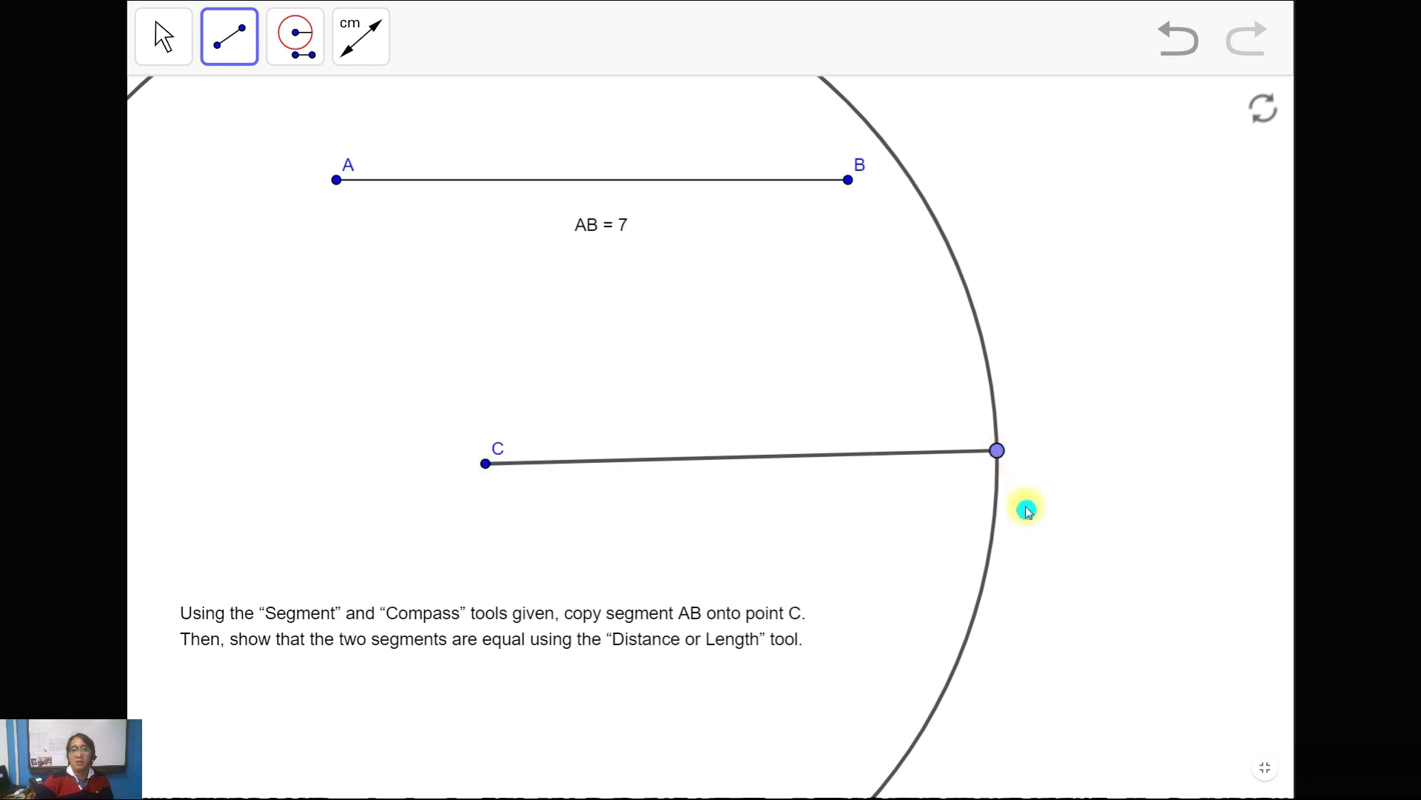
pyautogui.click(359, 33)
# Measure CD = 7 from C to D and place its label just above the segment
pyautogui.click(486, 464)
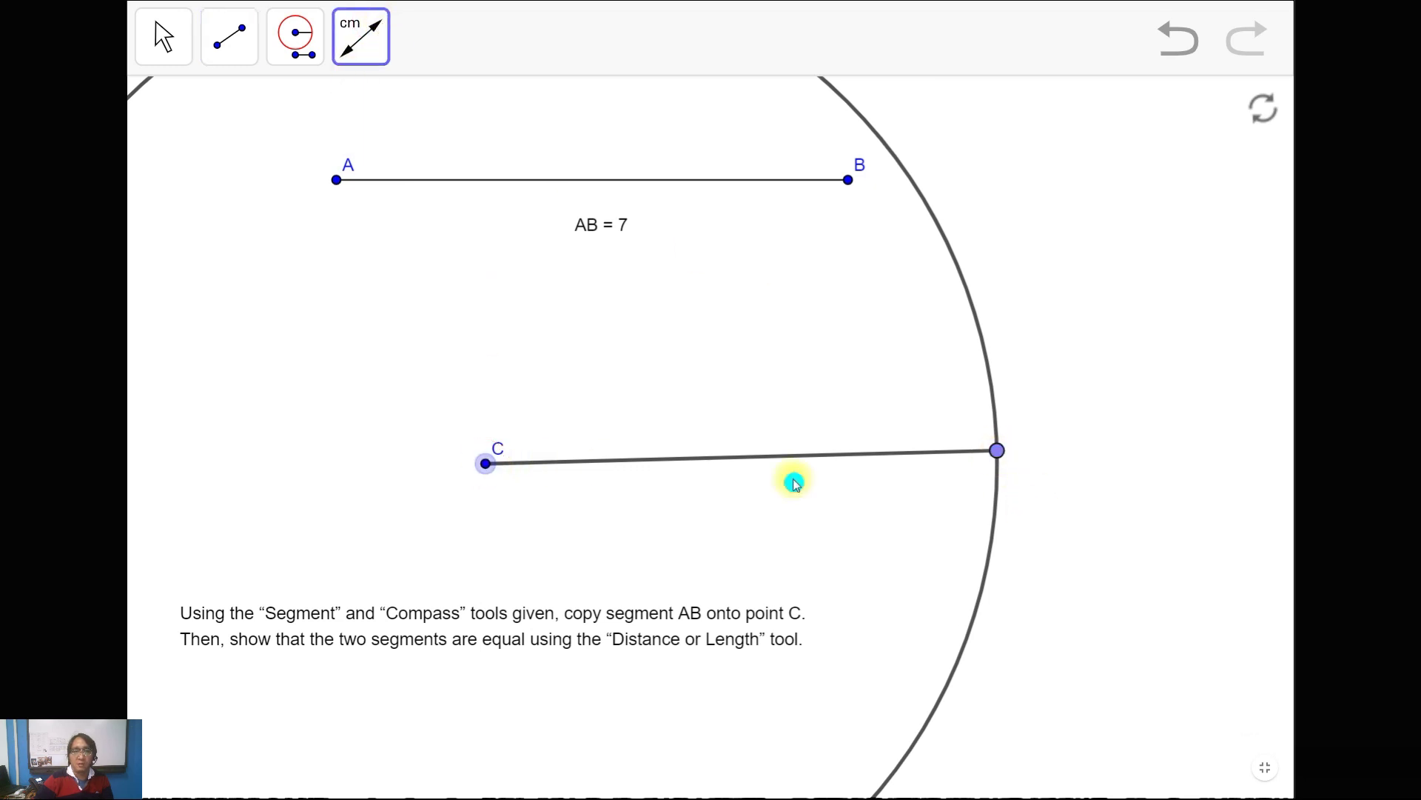
pyautogui.click(997, 451)
pyautogui.click(172, 40)
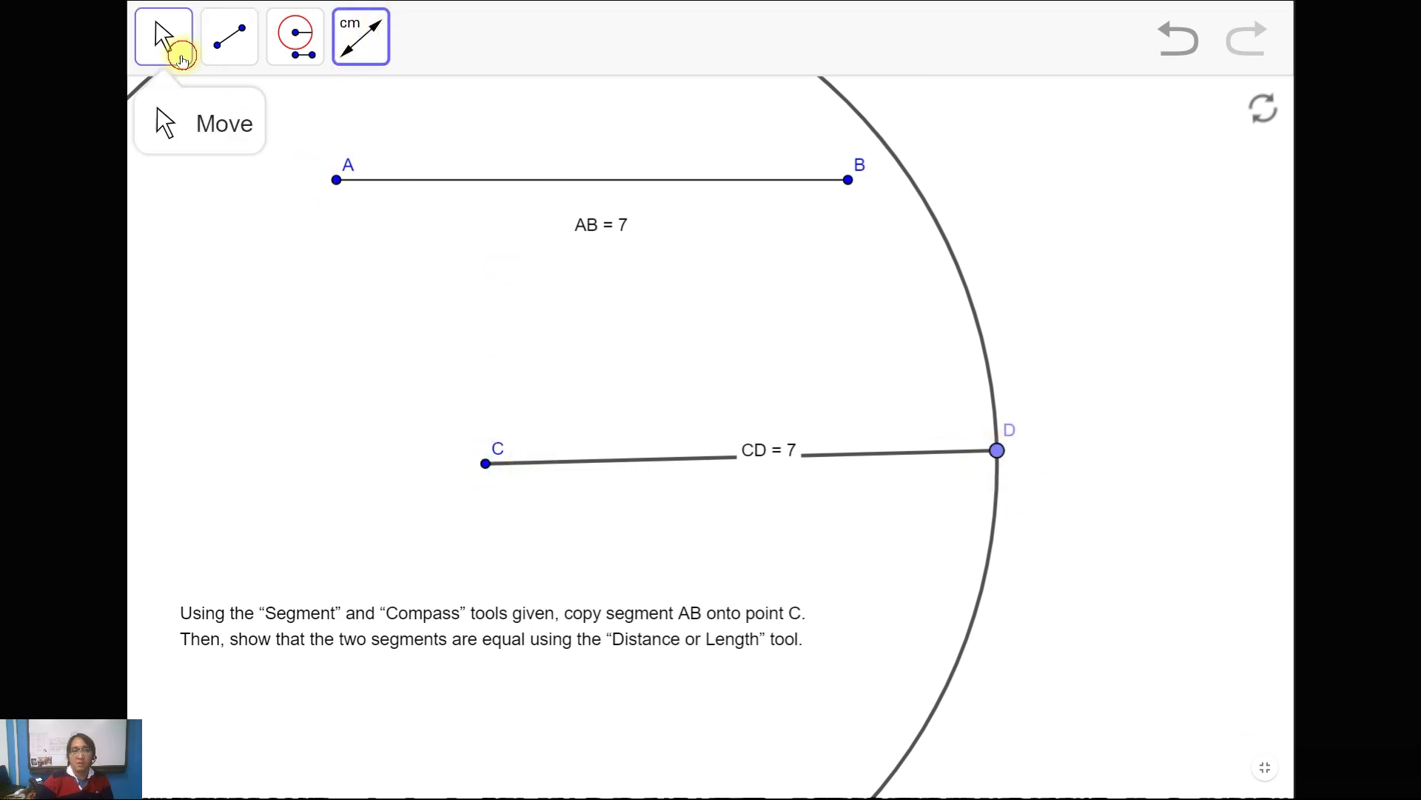
pyautogui.moveTo(767, 450); pyautogui.dragTo(765, 427)
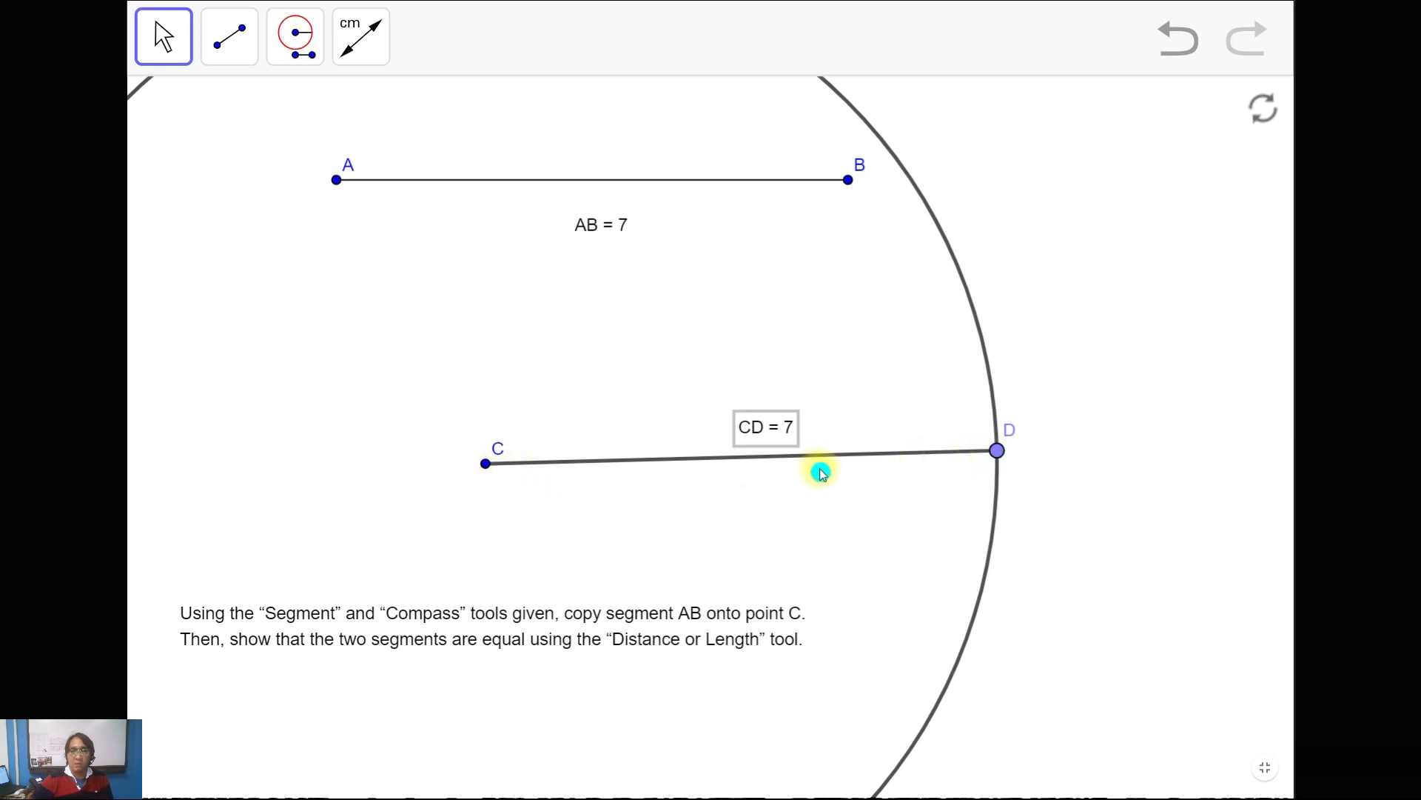
pyautogui.click(1123, 532)
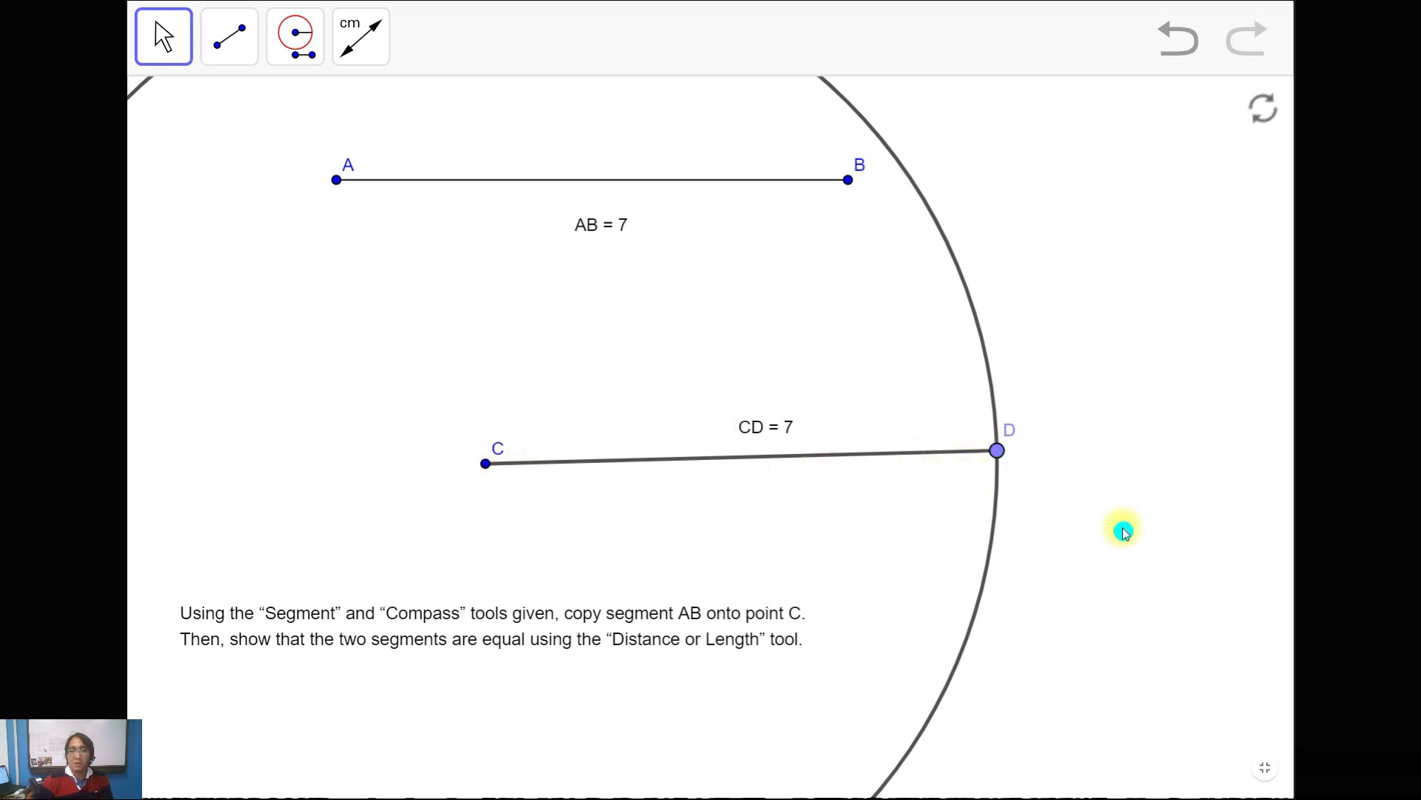